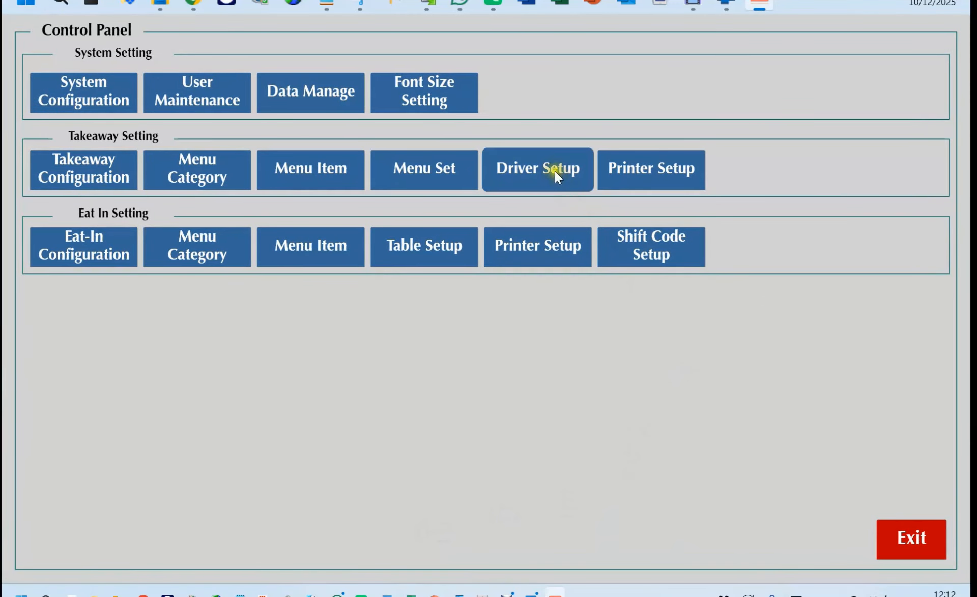
# Open the Control Panel to show its system, takeaway and eat-in settings.
pyautogui.click(555, 170)
# Review the details of the two existing drivers.
pyautogui.click(419, 94)
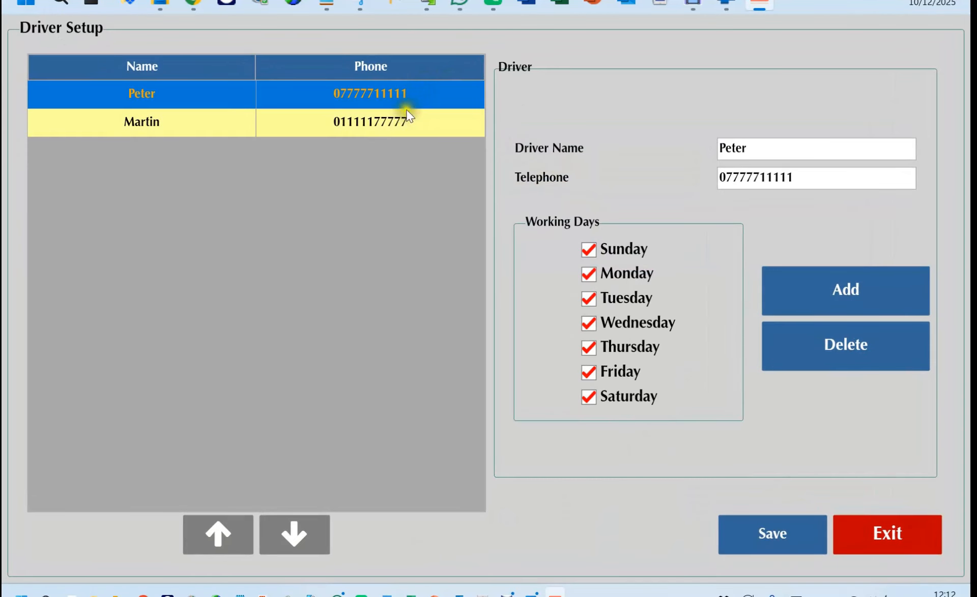
pyautogui.click(397, 127)
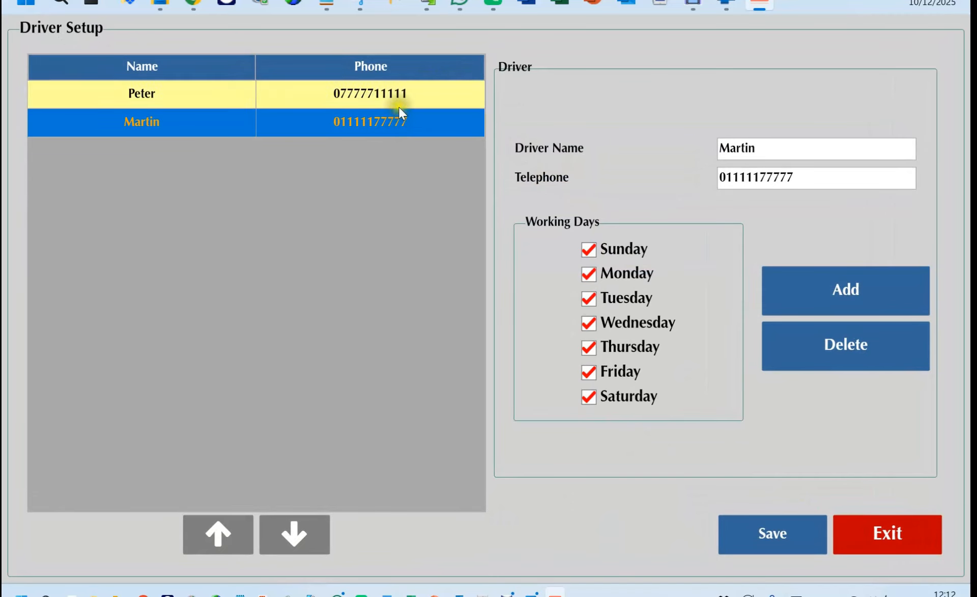
pyautogui.click(398, 107)
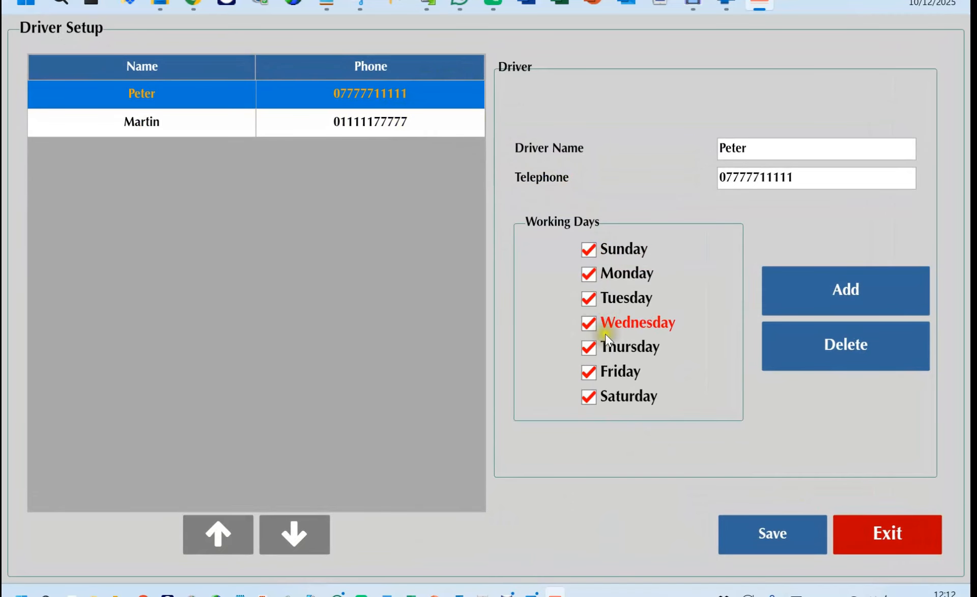
pyautogui.click(417, 124)
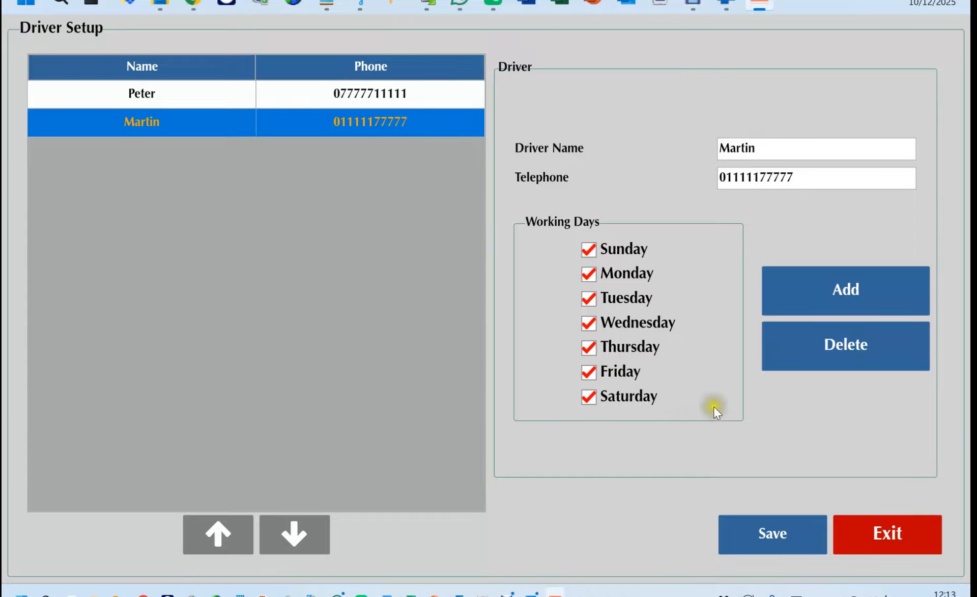
# Start a blank driver entry working Wednesday, Friday and Saturday.
pyautogui.click(834, 298)
pyautogui.click(589, 373)
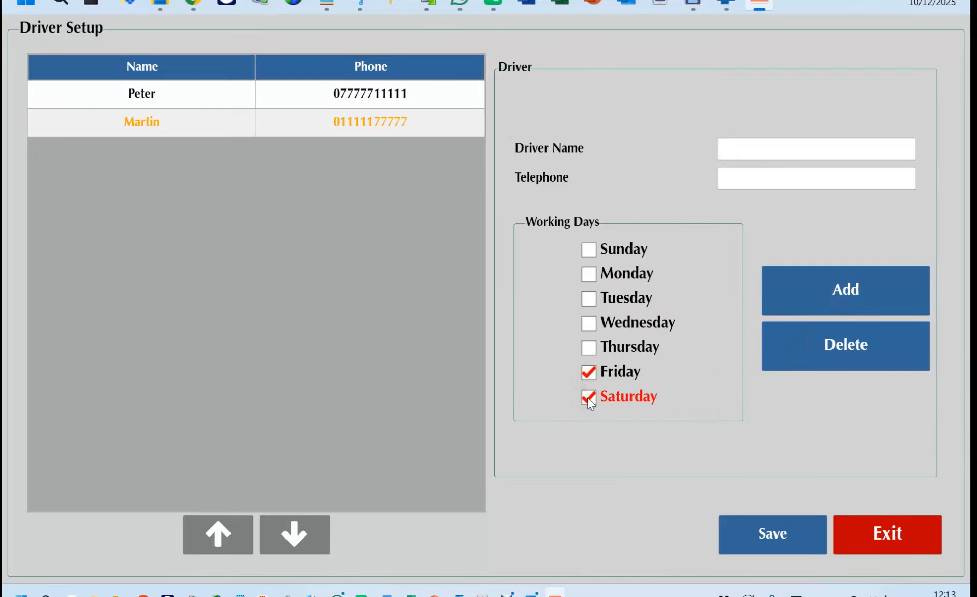
pyautogui.click(587, 325)
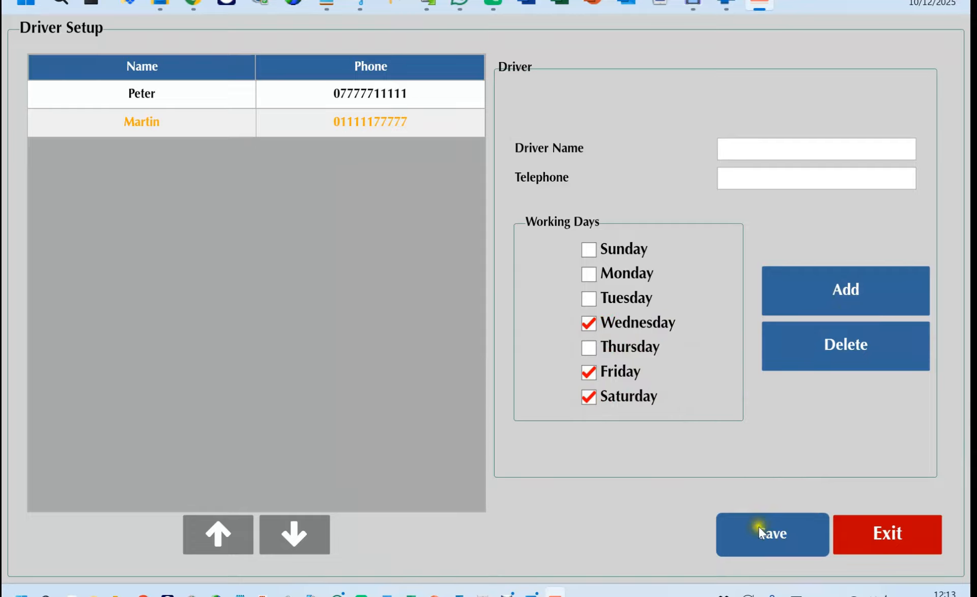
pyautogui.click(780, 156)
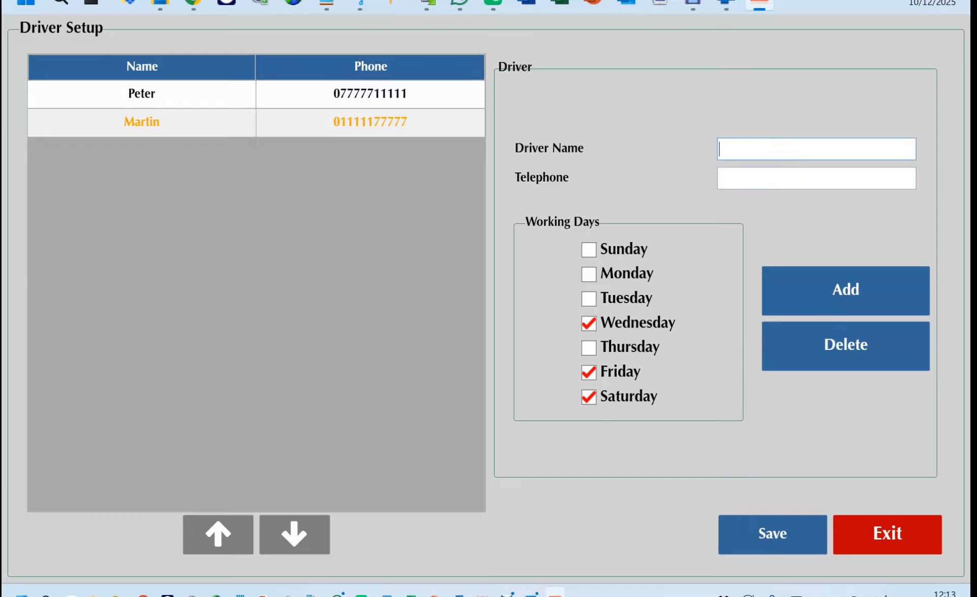
# Enter the new driver's name and telephone number and save the driver.
pyautogui.click(843, 176)
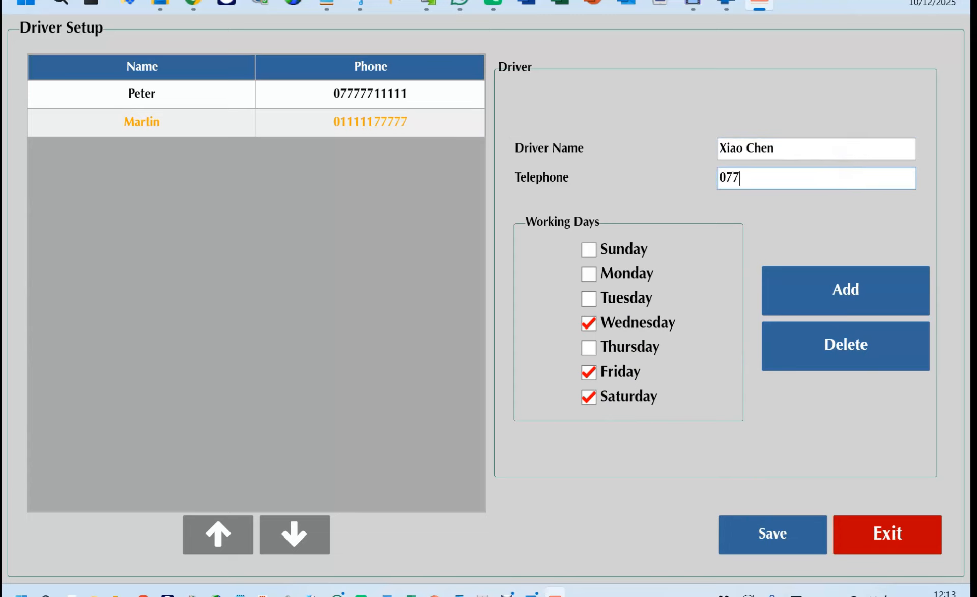
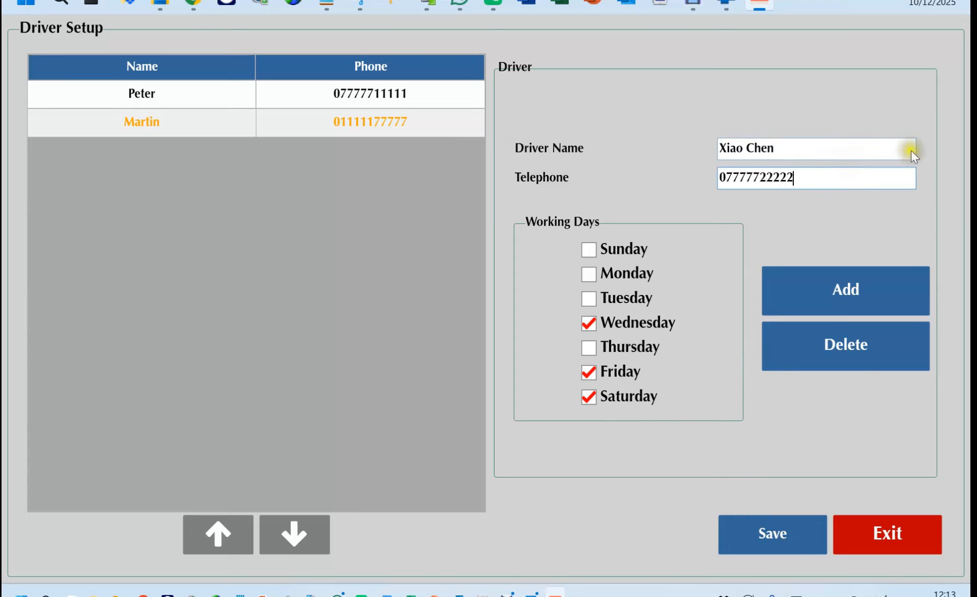
pyautogui.click(787, 550)
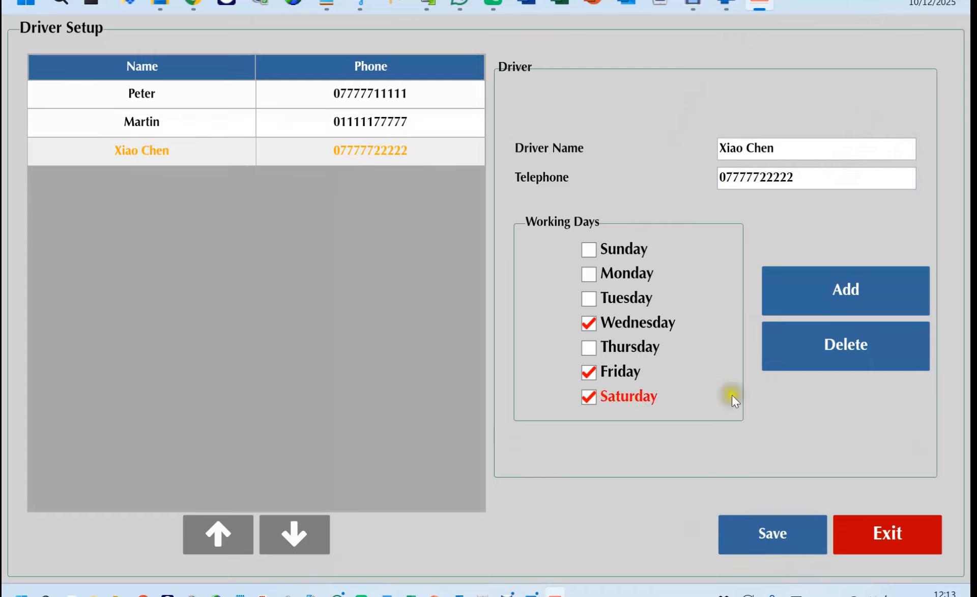
# Check all three drivers' saved details, then save and close Driver Setup.
pyautogui.click(352, 95)
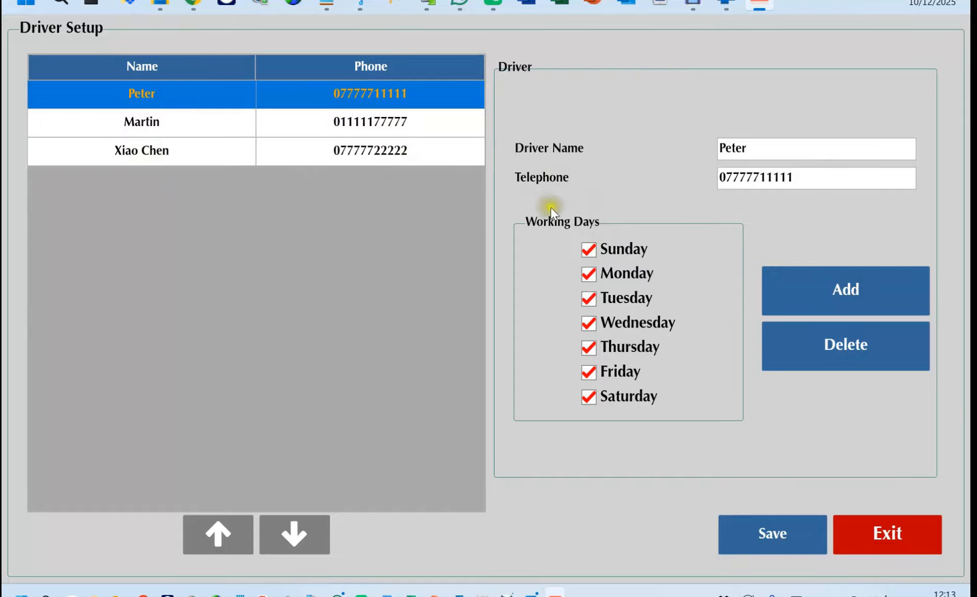
pyautogui.click(381, 121)
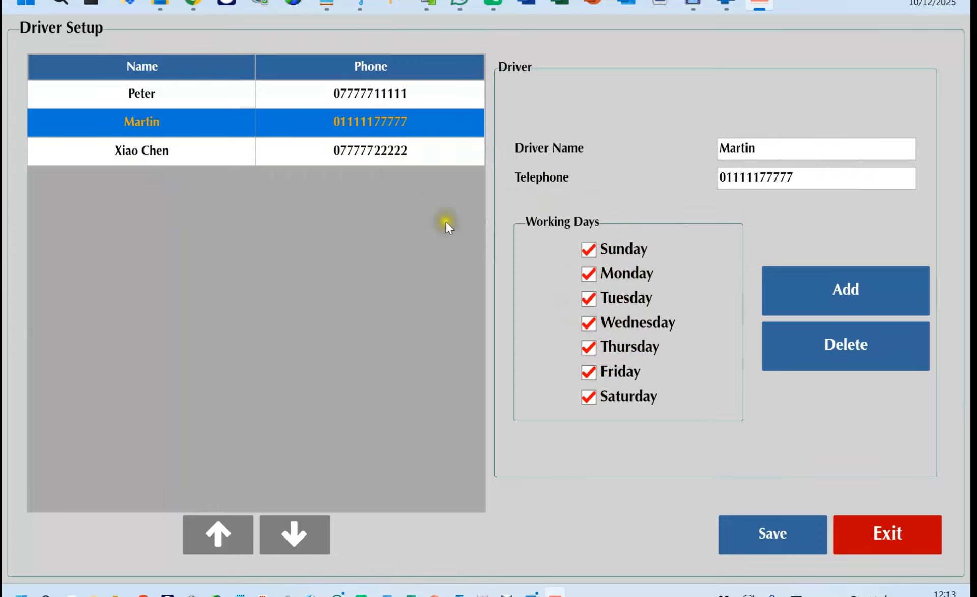
pyautogui.click(411, 155)
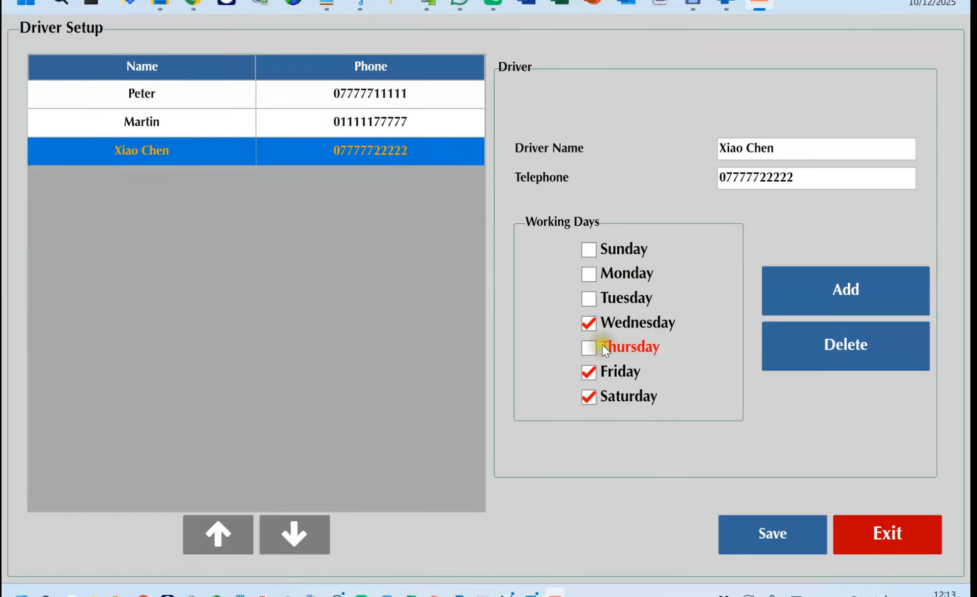
pyautogui.click(779, 538)
pyautogui.click(929, 530)
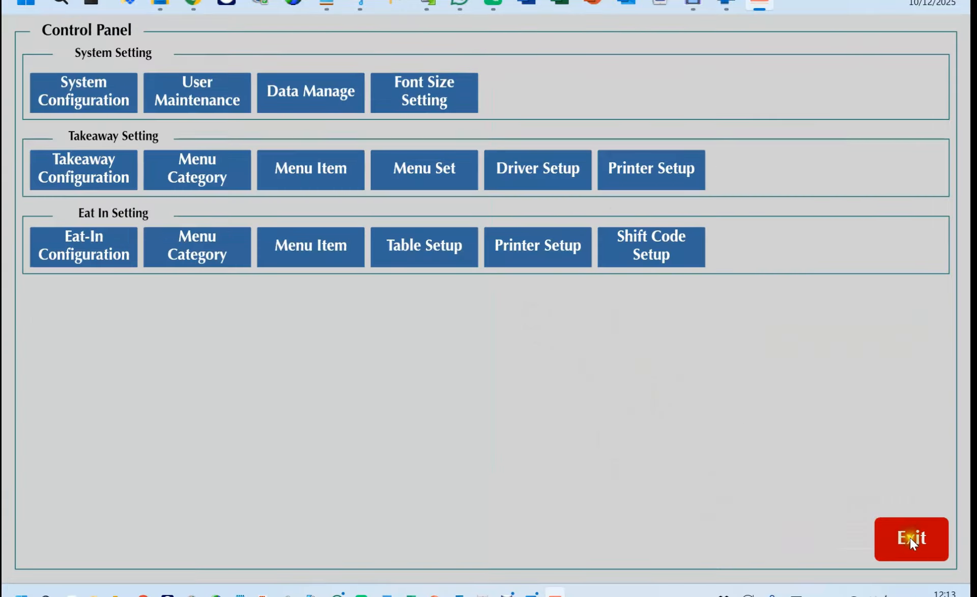
# Start a delivery order for the second saved customer, with distance 0.99 and 2.00 delivery fee.
pyautogui.click(911, 545)
pyautogui.click(911, 545)
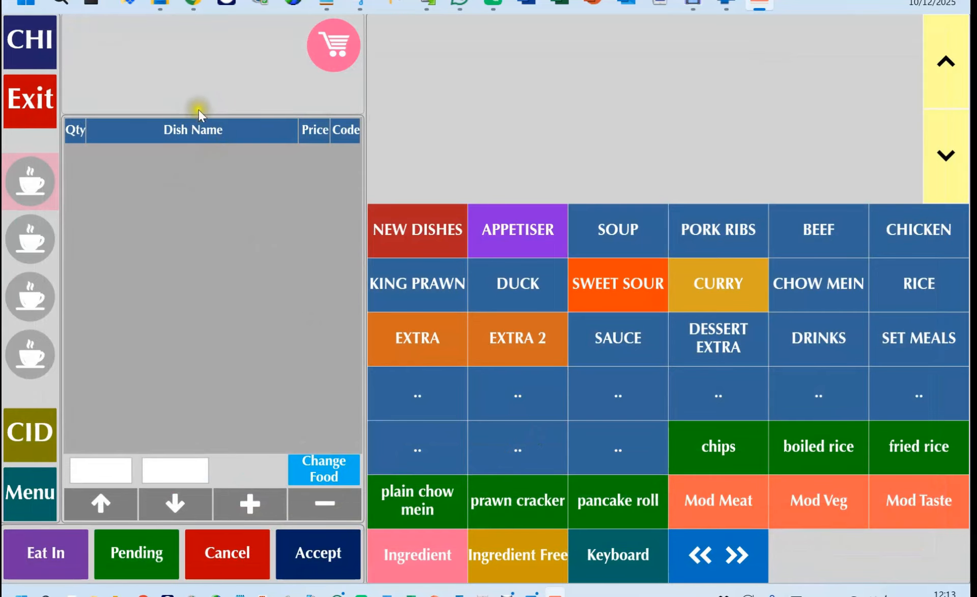
pyautogui.click(199, 94)
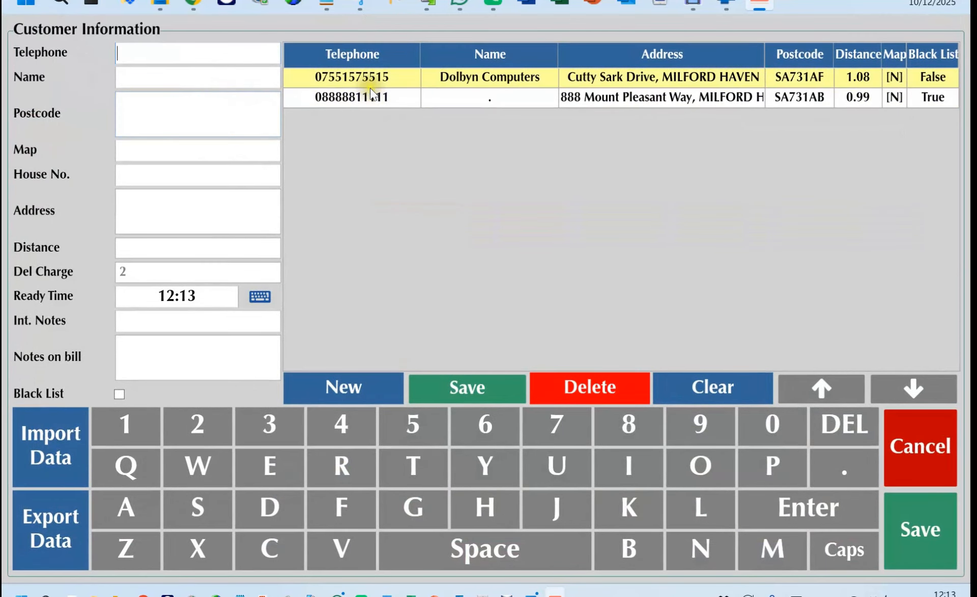
pyautogui.click(399, 98)
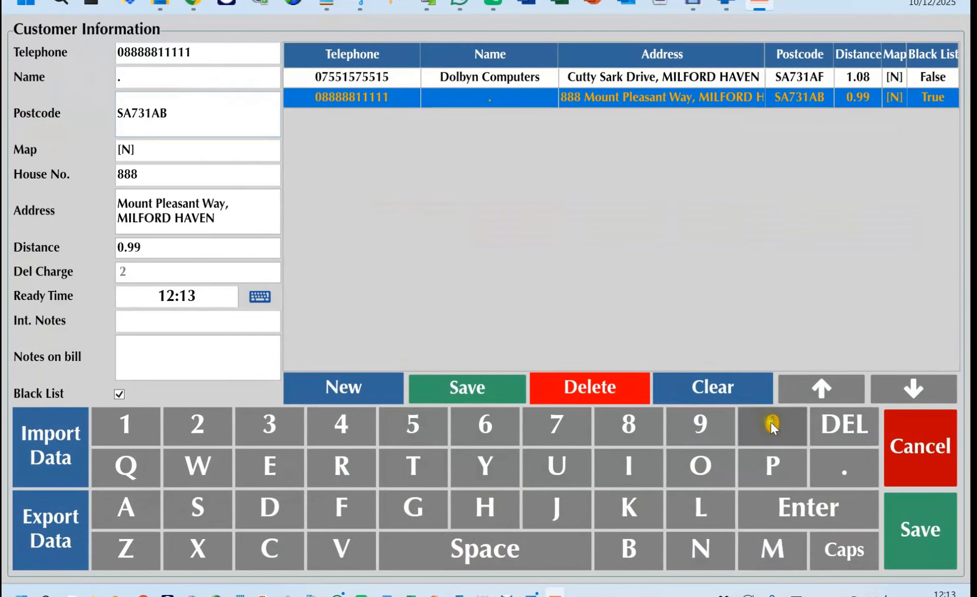
pyautogui.click(920, 529)
pyautogui.click(456, 212)
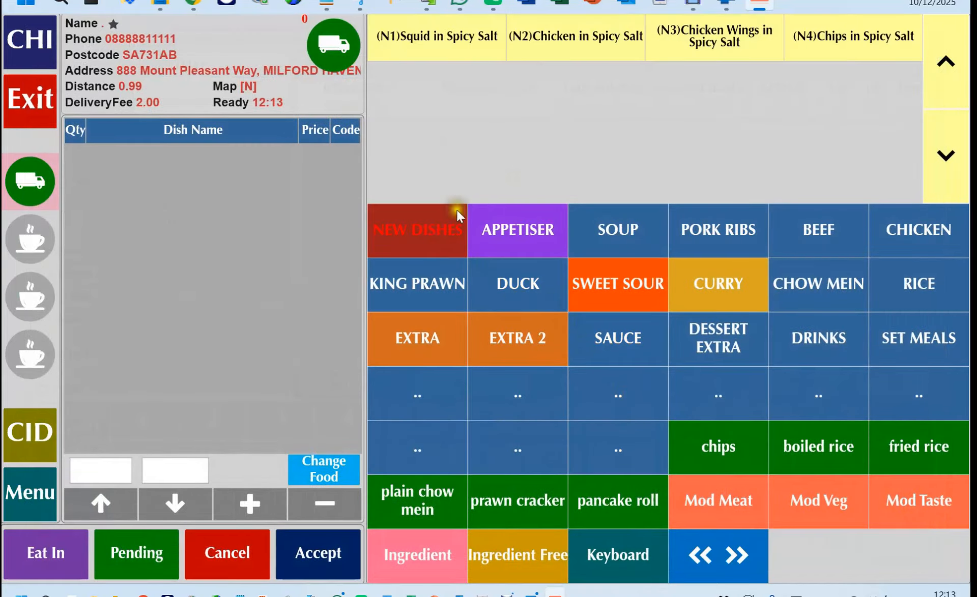
# Add Chicken in Spicy Salt and Squid in Spicy Salt, then go to payment for 16.50.
pyautogui.click(539, 48)
pyautogui.click(488, 40)
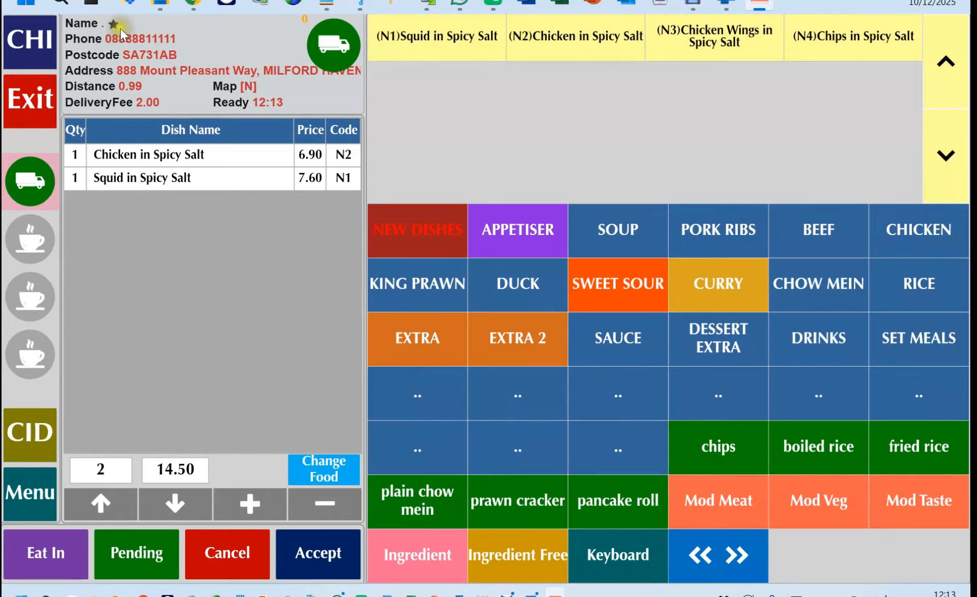
pyautogui.click(311, 557)
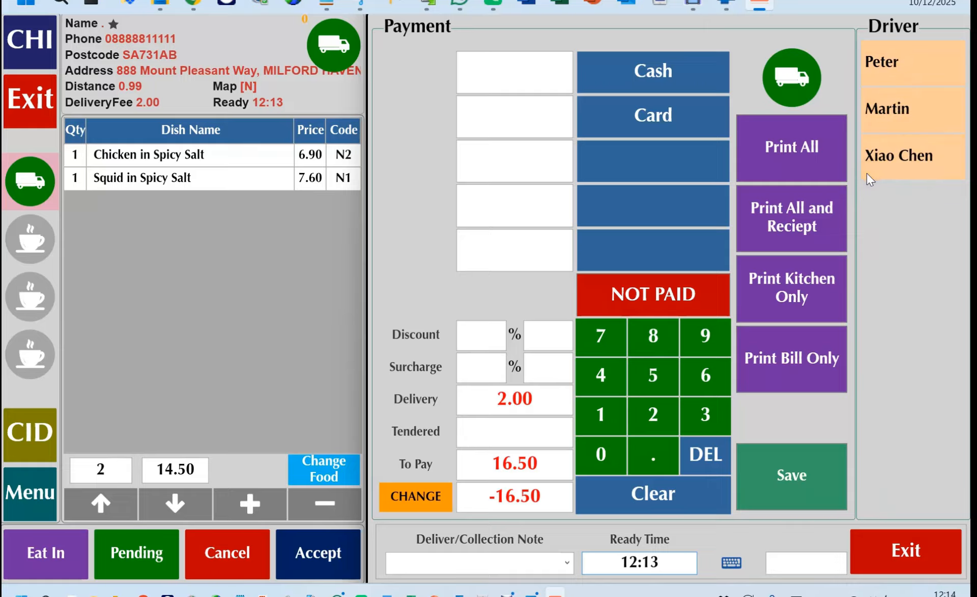
# Mark the order not paid, assign the newly added driver, and save it.
pyautogui.click(679, 293)
pyautogui.click(912, 161)
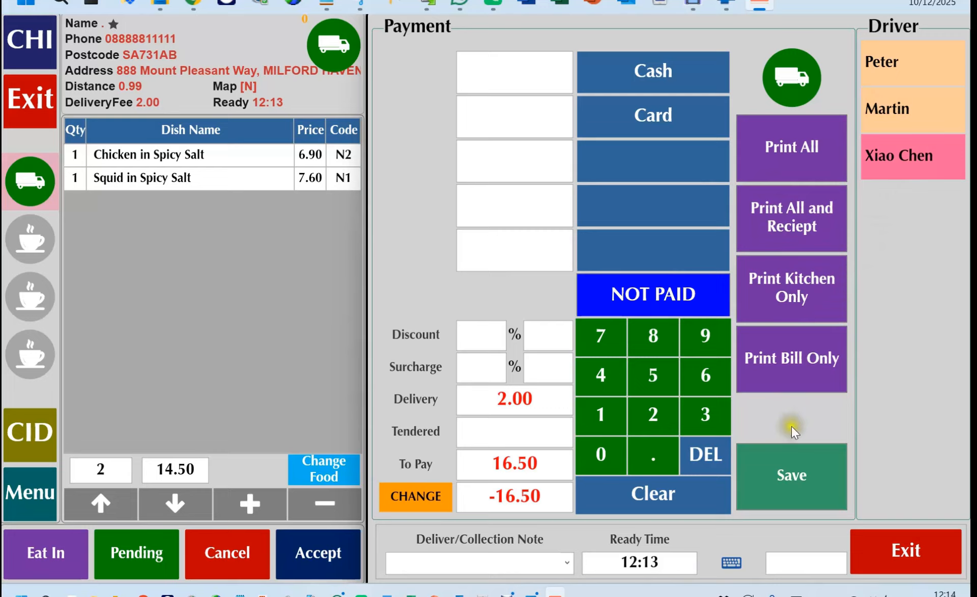
pyautogui.click(792, 481)
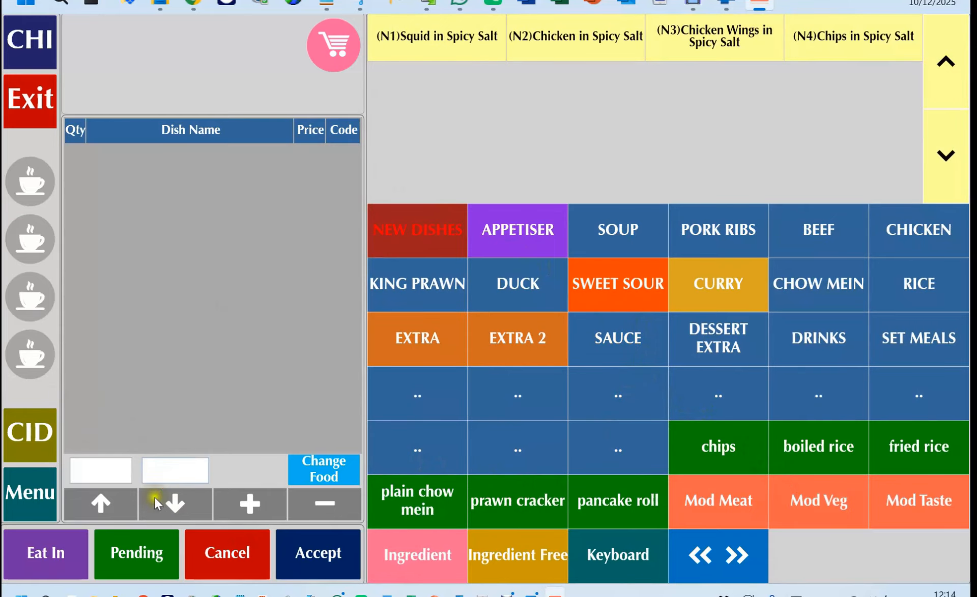
# Check pending delivery order 8 shows 16.50 unpaid, then go to the Control Panel.
pyautogui.click(129, 563)
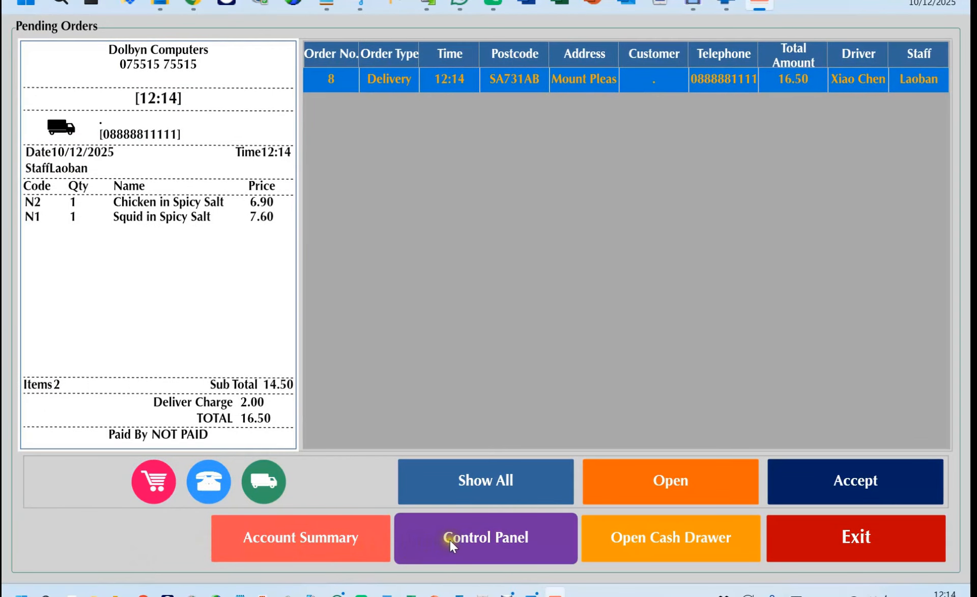
pyautogui.click(450, 541)
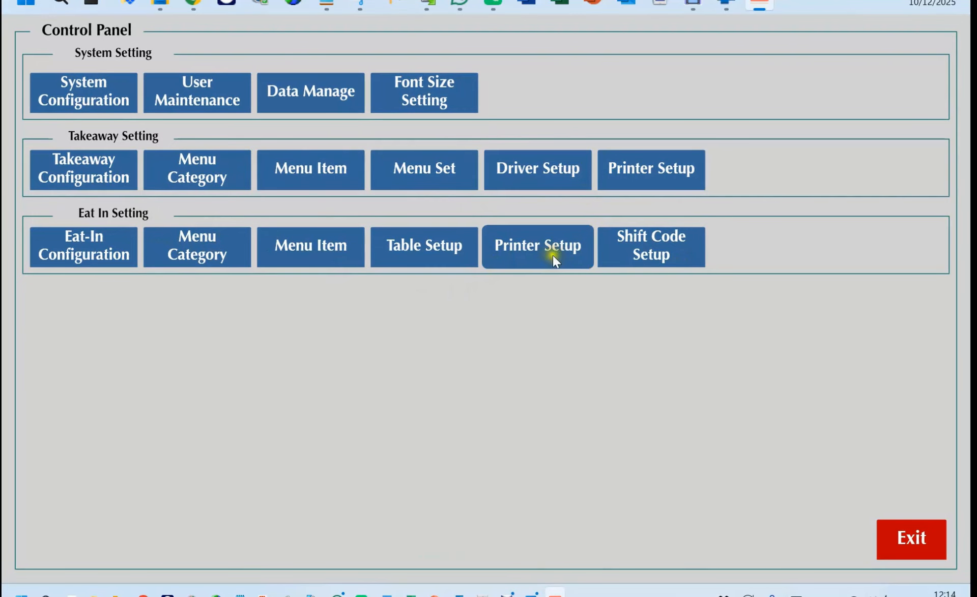
# Review the takeaway Print Setup's logo and delivery-note messages without changing anything.
pyautogui.click(662, 176)
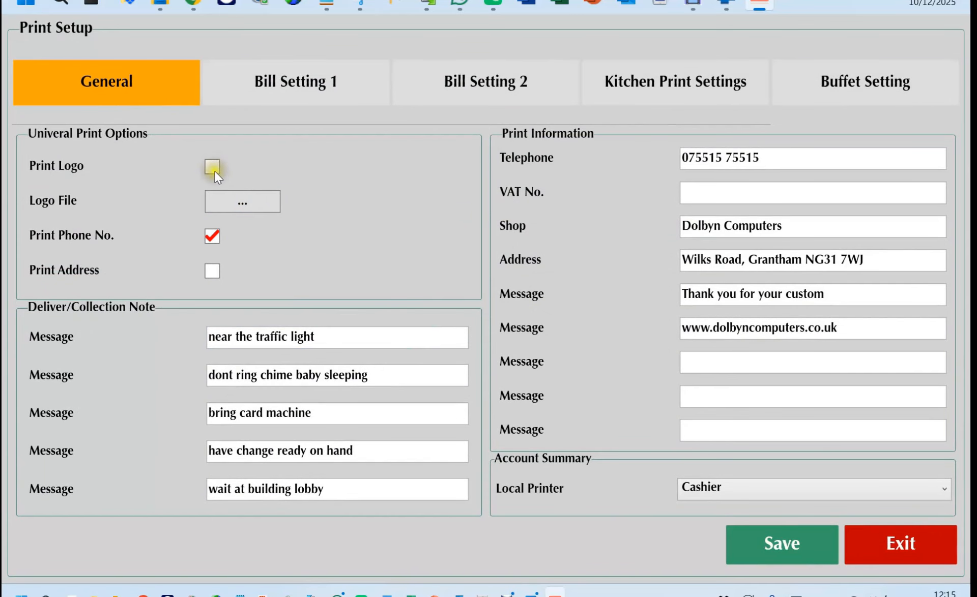
pyautogui.click(227, 202)
pyautogui.click(680, 519)
pyautogui.moveTo(333, 337); pyautogui.dragTo(208, 334)
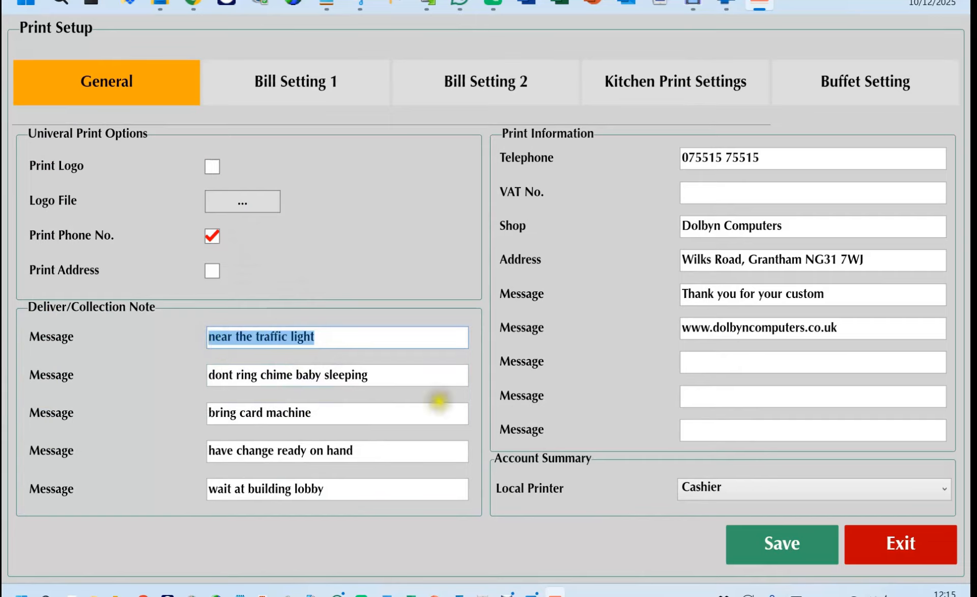
pyautogui.click(901, 549)
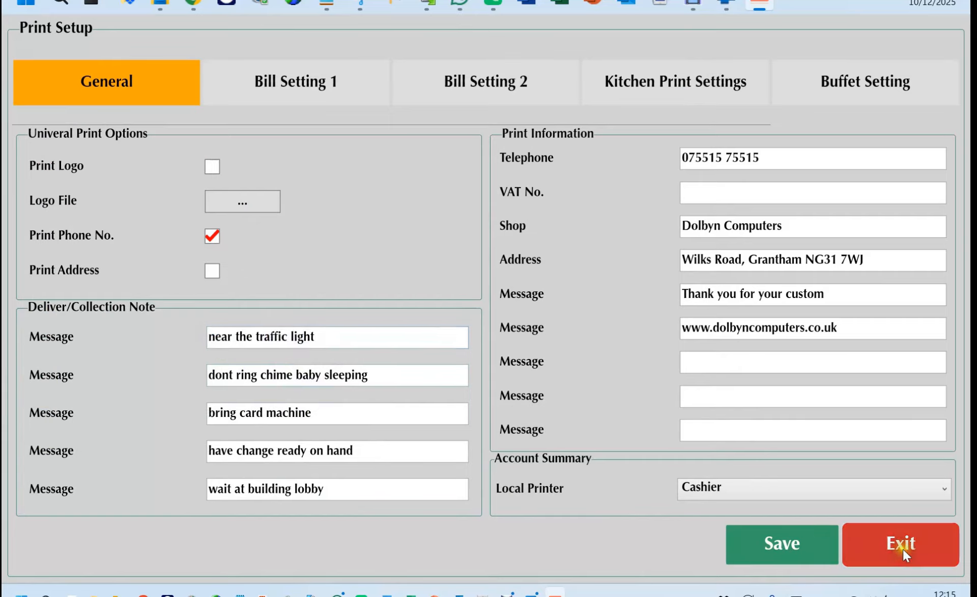
# Return to the order screen and add Sweet Sour Chicken HK.
pyautogui.click(902, 551)
pyautogui.click(770, 559)
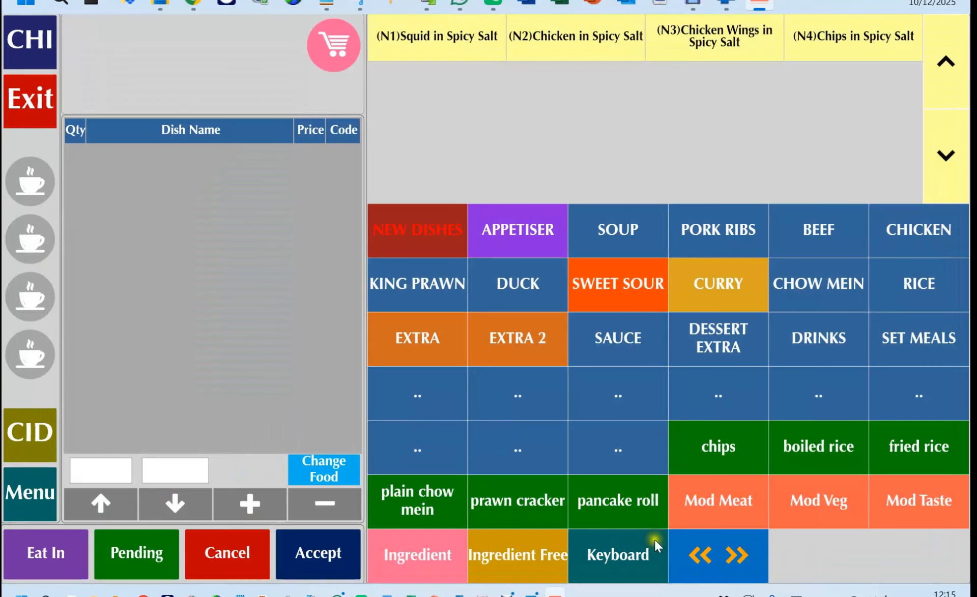
pyautogui.click(623, 295)
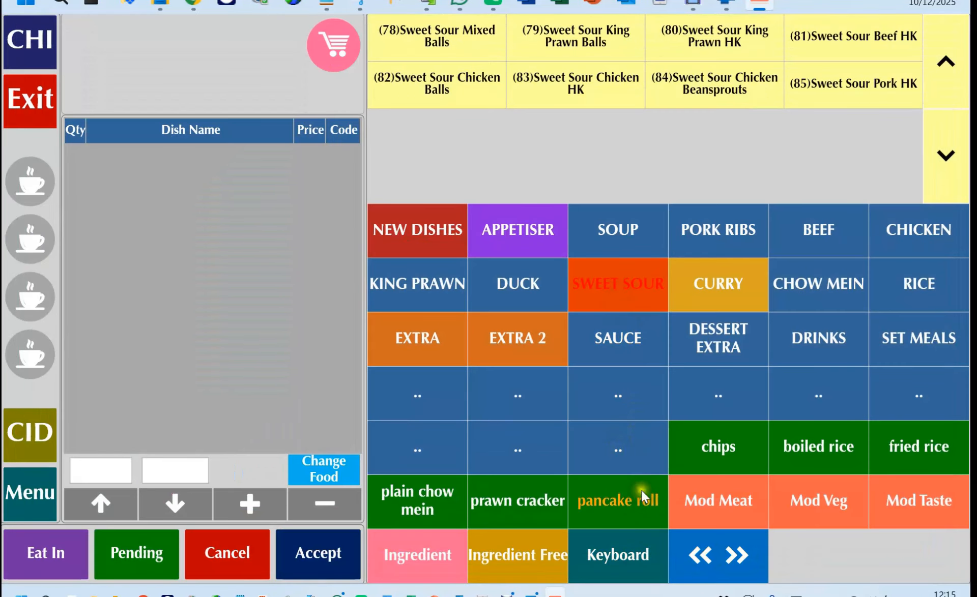
pyautogui.click(539, 87)
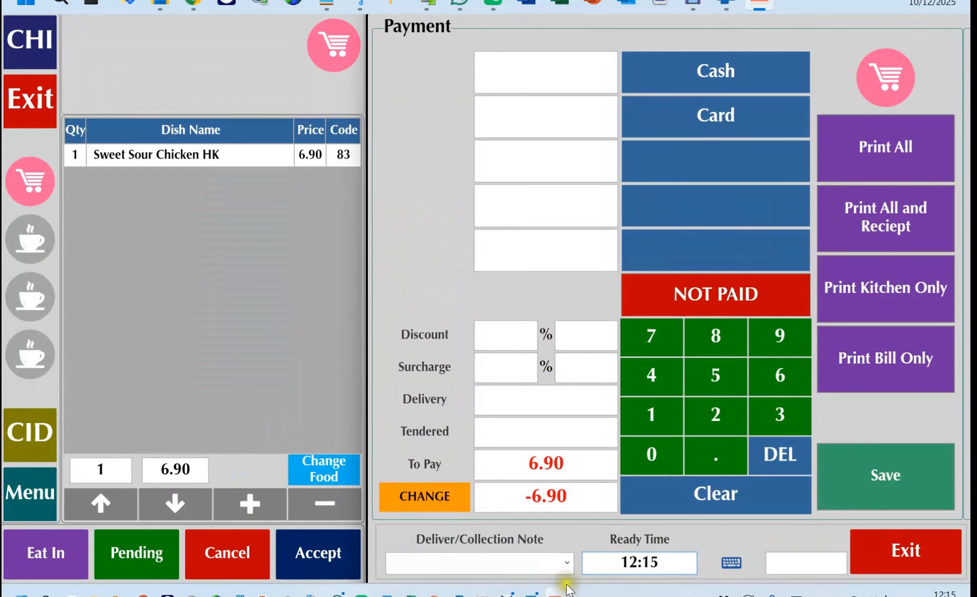
# Leave payment without choosing a note type and open Takeaway Printer Setup from the Control Panel.
pyautogui.click(566, 566)
pyautogui.click(890, 555)
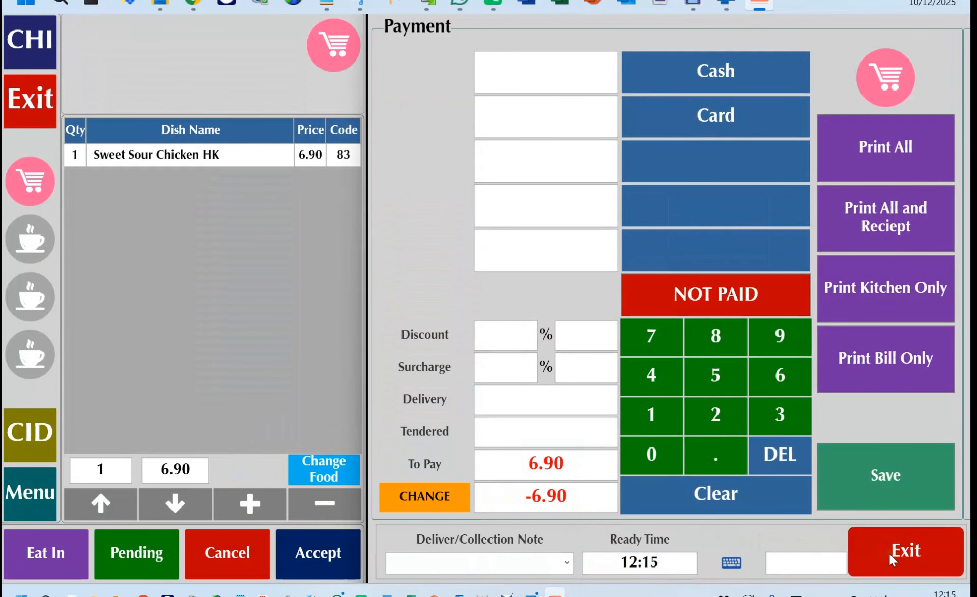
pyautogui.click(891, 556)
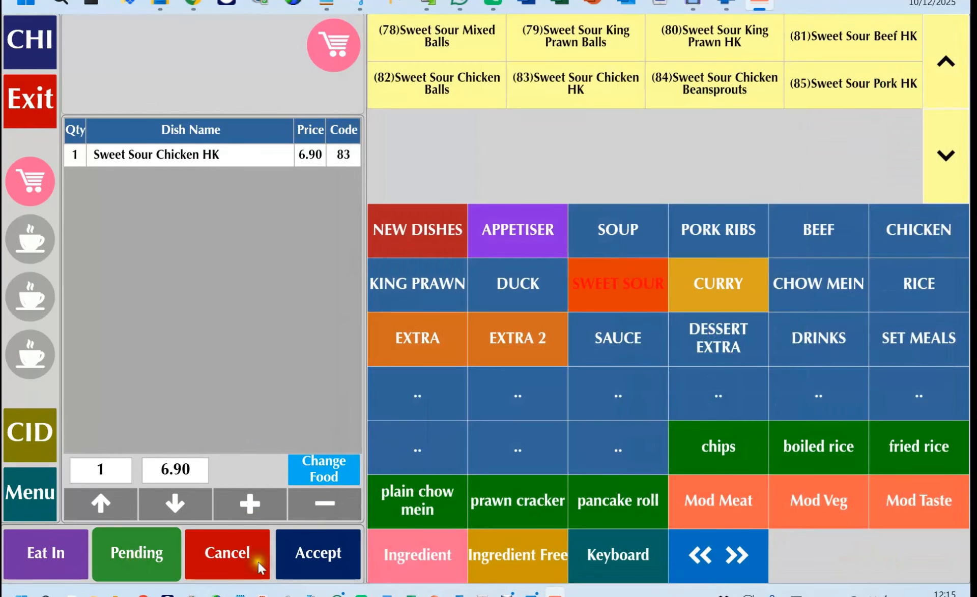
pyautogui.click(152, 553)
pyautogui.click(473, 538)
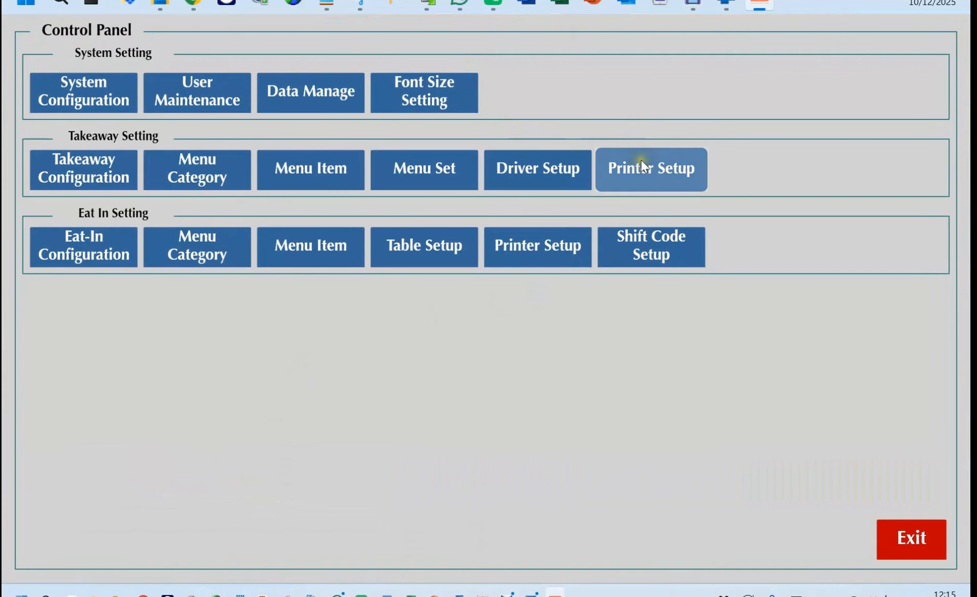
pyautogui.click(640, 161)
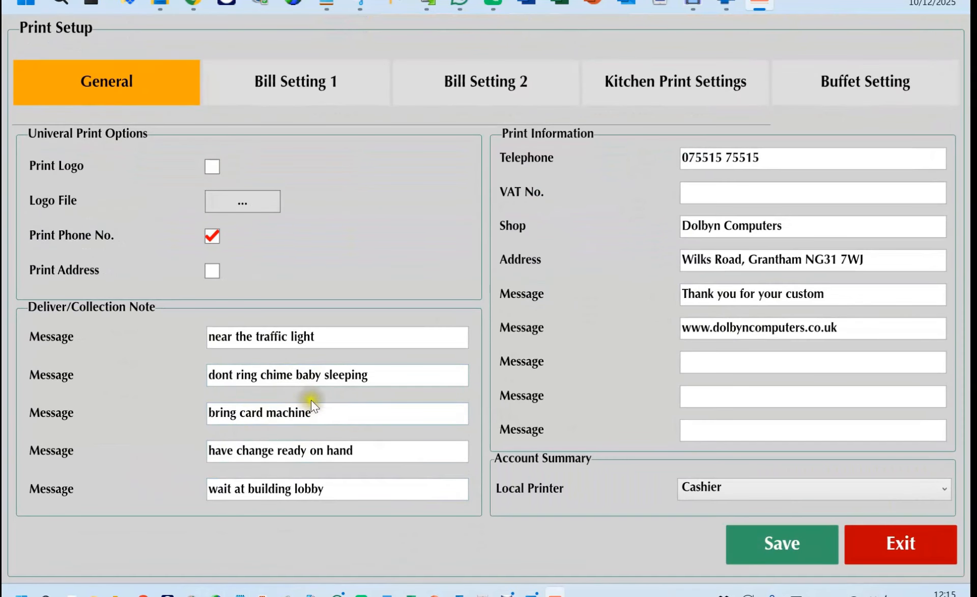
# Review the delivery note, thank-you message and website address texts on the General tab.
pyautogui.moveTo(375, 379); pyautogui.dragTo(210, 378)
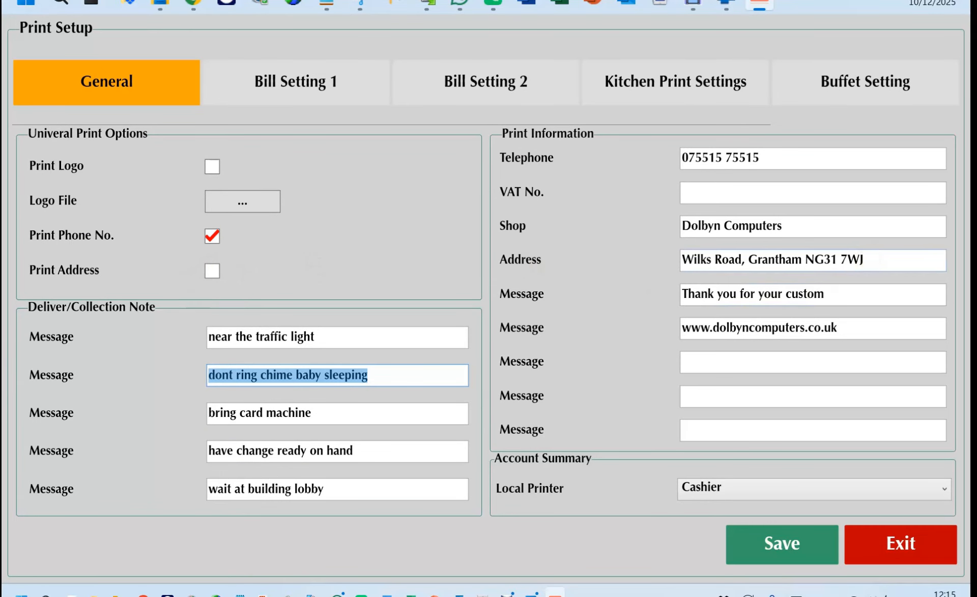
pyautogui.moveTo(837, 326); pyautogui.dragTo(674, 312)
pyautogui.moveTo(825, 294); pyautogui.dragTo(631, 296)
pyautogui.moveTo(855, 327); pyautogui.dragTo(659, 320)
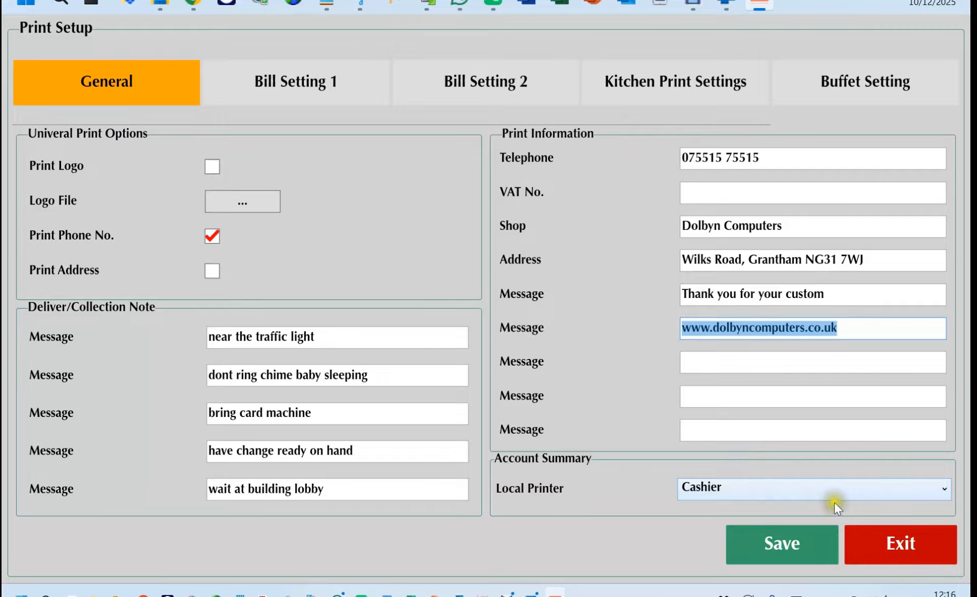
# Keep Cashier as the account summary printer and go to Bill Setting 1.
pyautogui.click(896, 495)
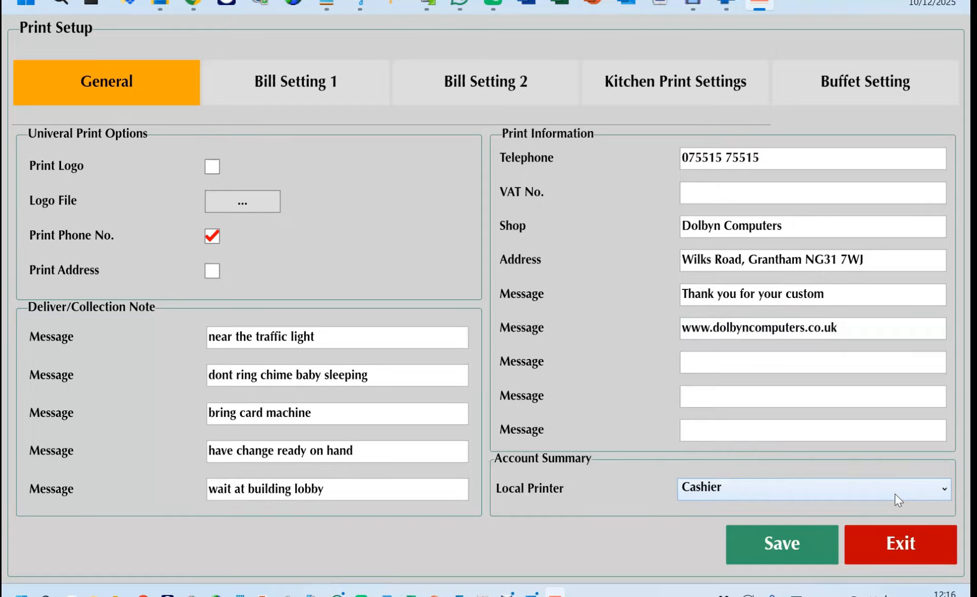
pyautogui.click(644, 547)
pyautogui.click(301, 87)
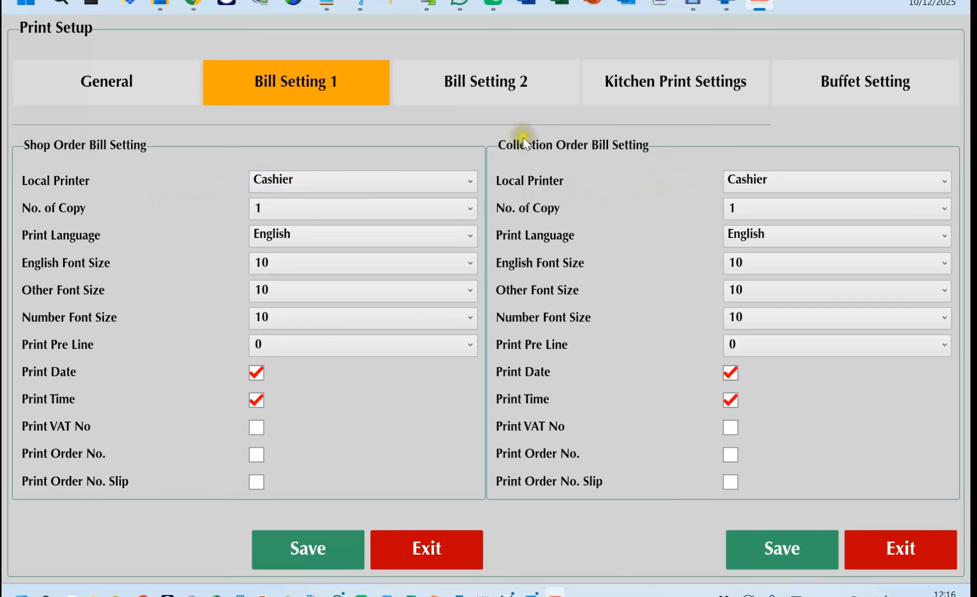
# Review the Bill Setting 1 dropdowns, leaving English, 0 pre-lines and 1 copy unchanged.
pyautogui.click(797, 180)
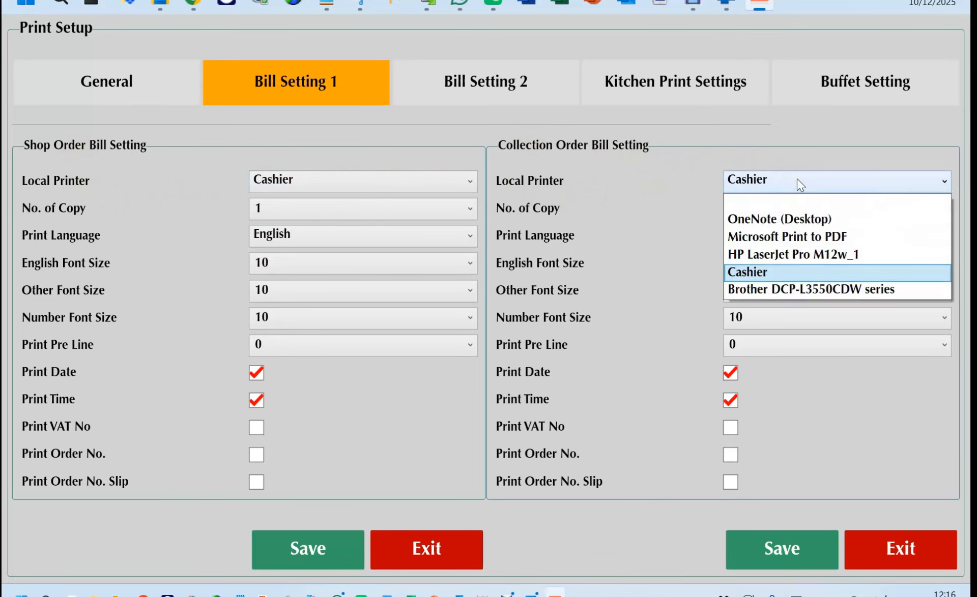
pyautogui.click(359, 234)
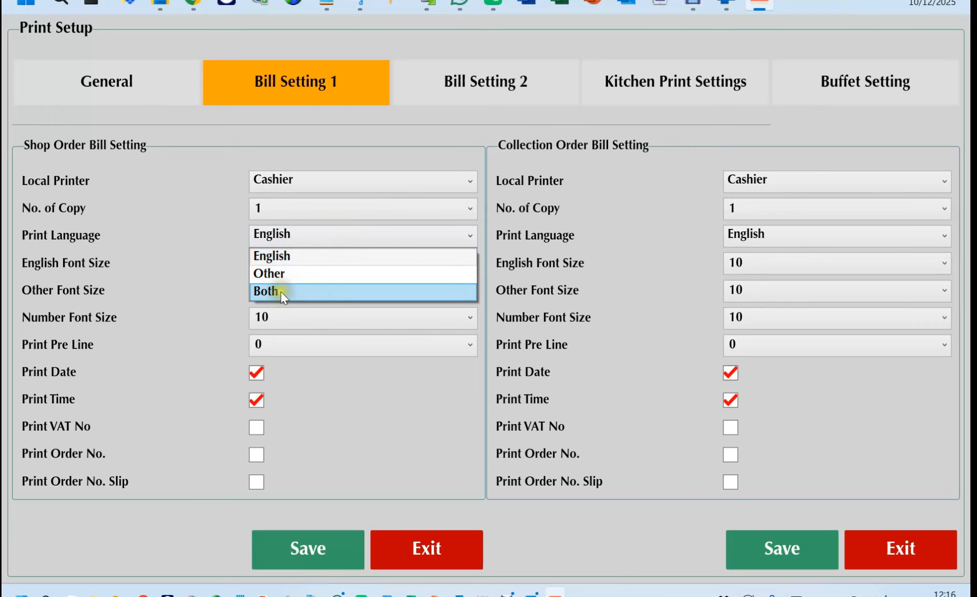
pyautogui.click(300, 394)
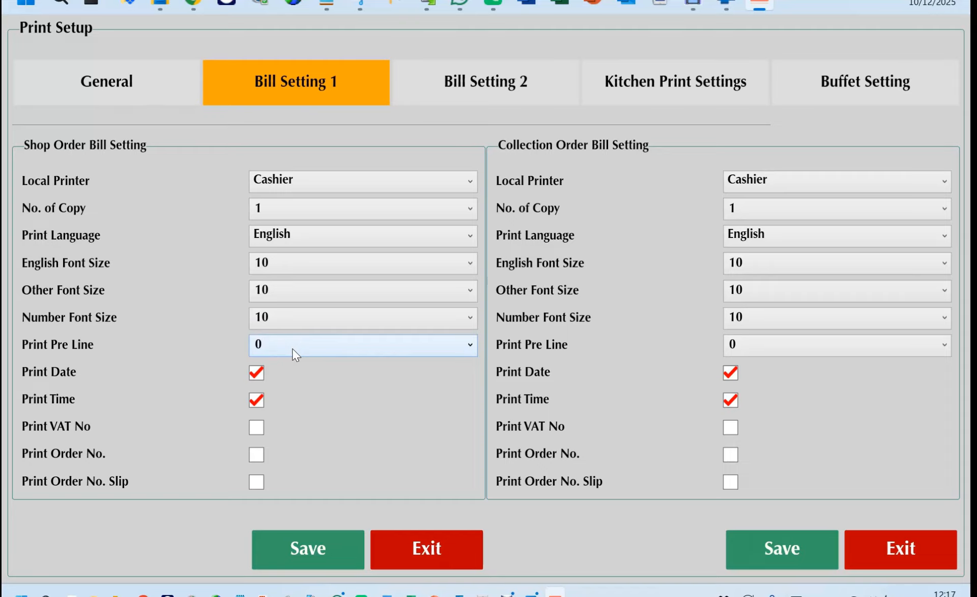
pyautogui.click(307, 348)
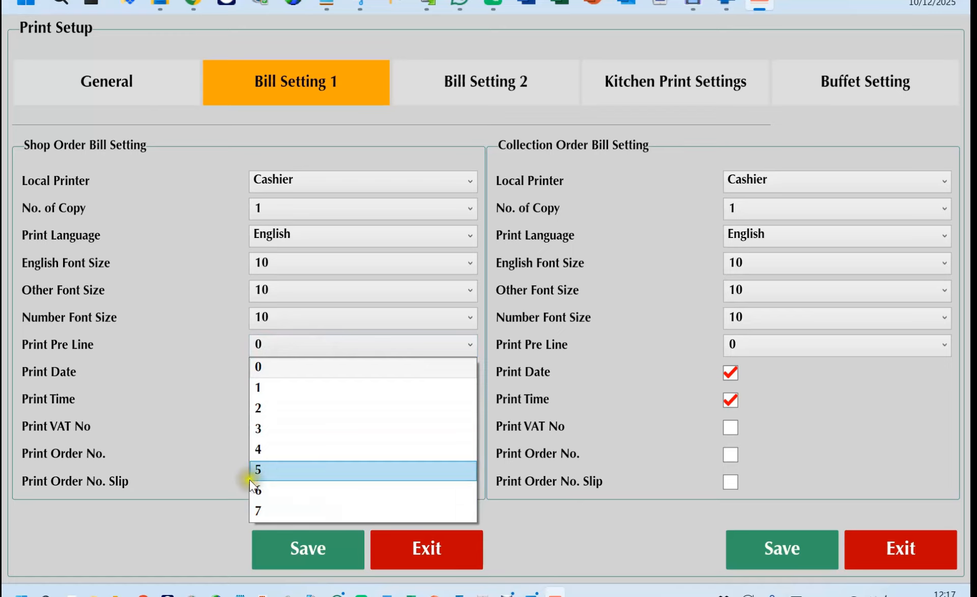
pyautogui.click(179, 507)
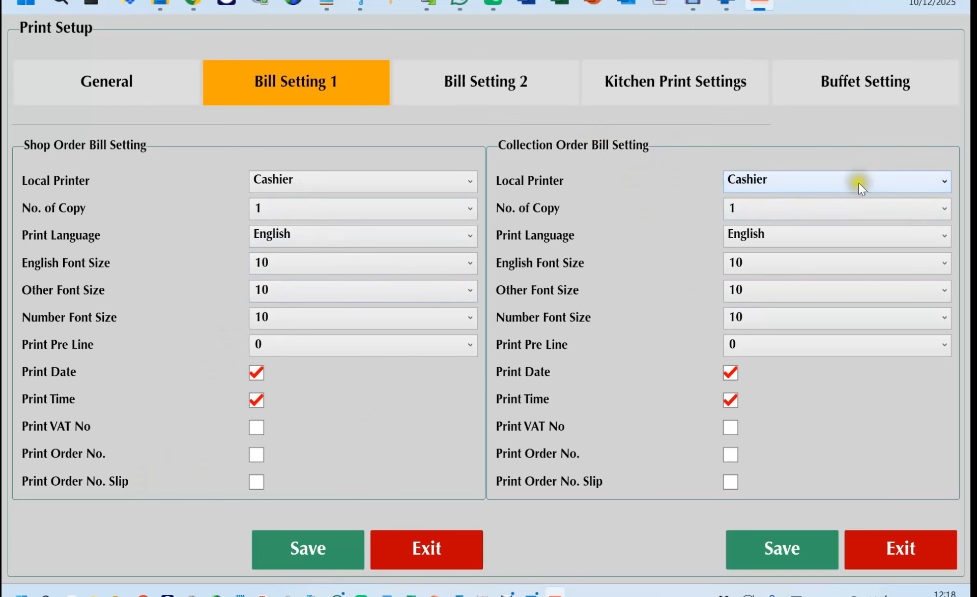
pyautogui.click(841, 218)
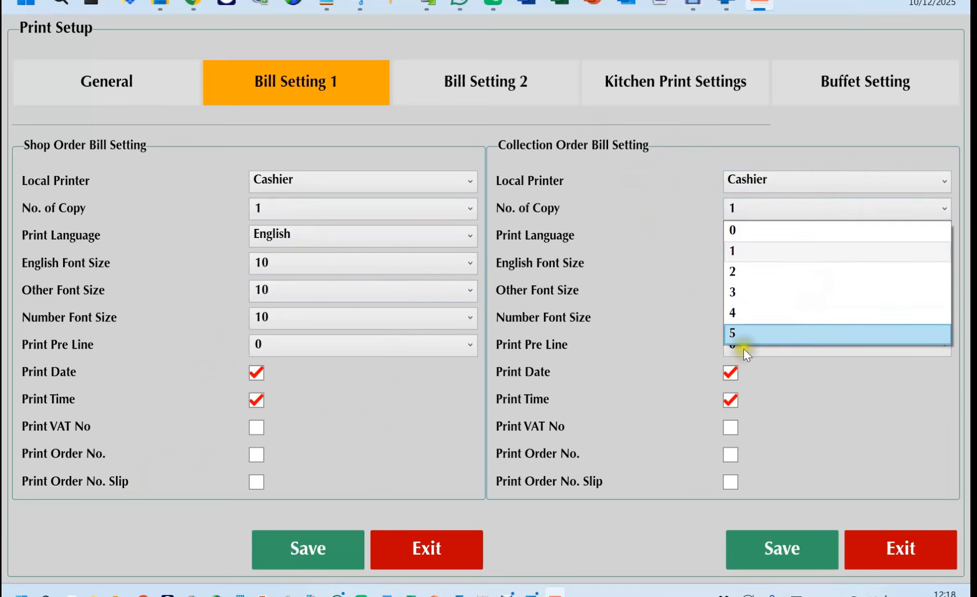
pyautogui.click(675, 358)
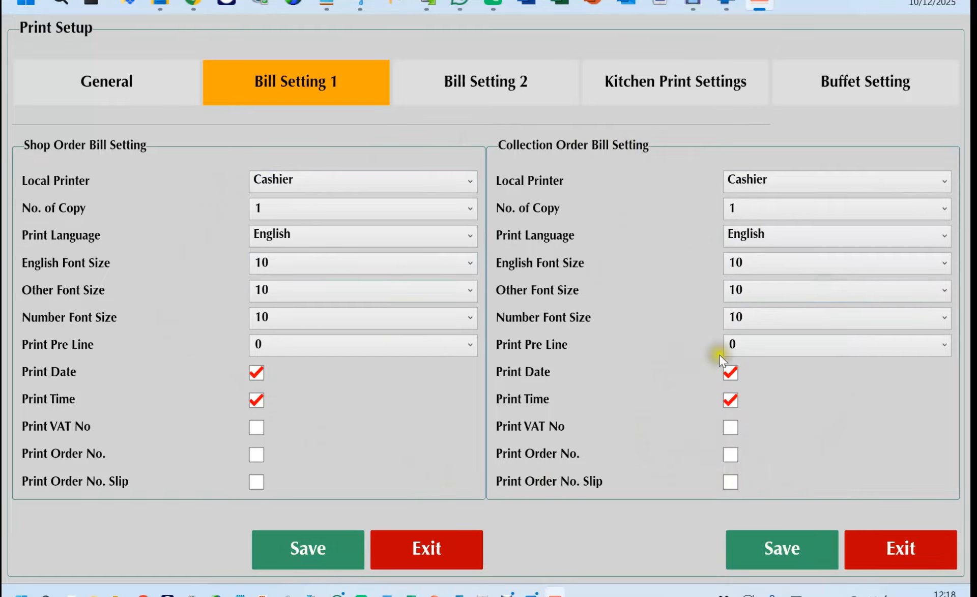
pyautogui.click(488, 87)
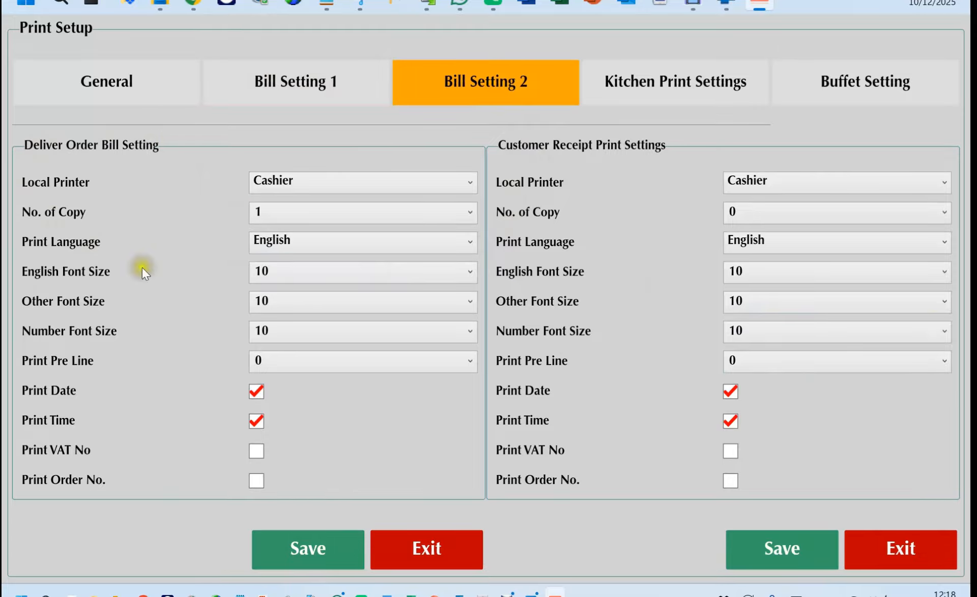
# Check the Bill Setting 2 print language, leaving it on English.
pyautogui.click(437, 242)
pyautogui.click(436, 242)
pyautogui.click(428, 244)
pyautogui.click(295, 249)
# Save the customer receipt and delivery order bill settings, acknowledging each confirmation.
pyautogui.click(780, 546)
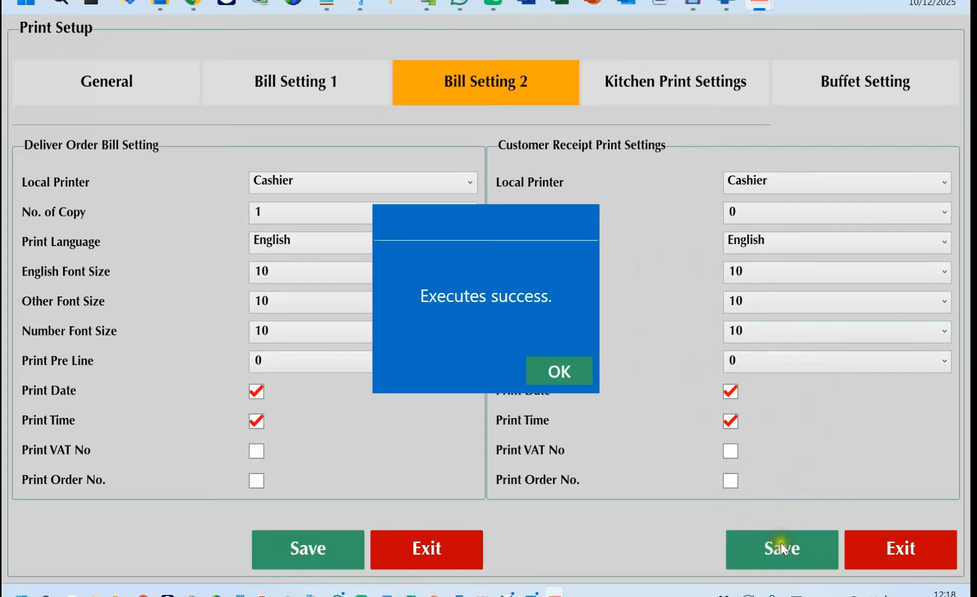
pyautogui.click(564, 375)
pyautogui.click(304, 548)
pyautogui.click(538, 378)
pyautogui.click(669, 87)
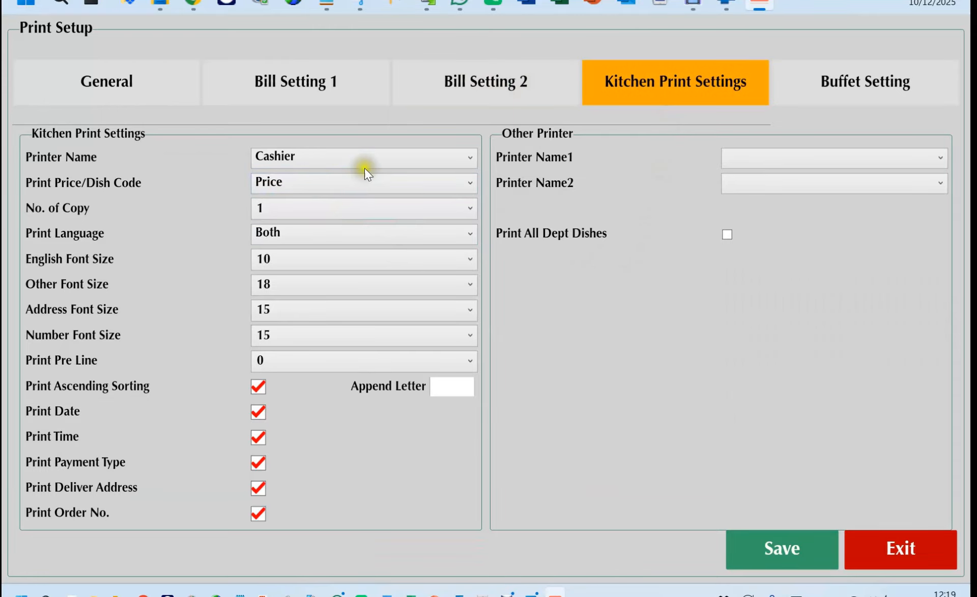
pyautogui.click(390, 161)
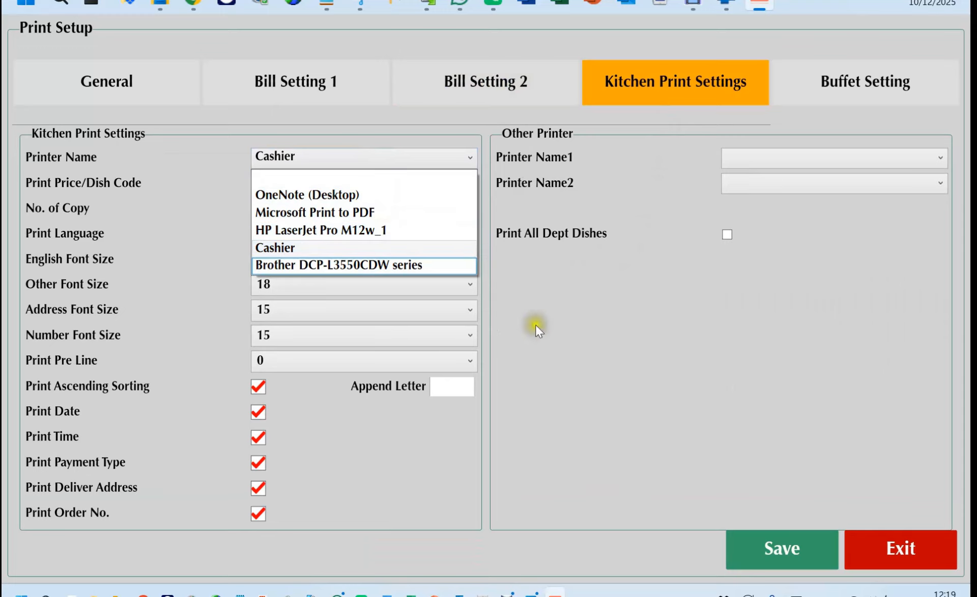
pyautogui.click(554, 351)
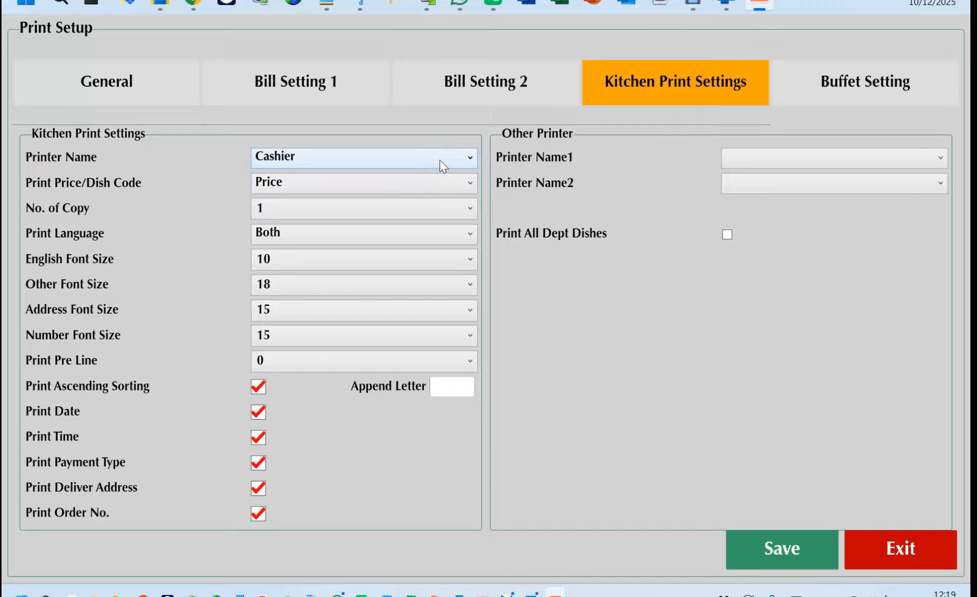
pyautogui.click(431, 185)
pyautogui.click(431, 184)
pyautogui.click(431, 184)
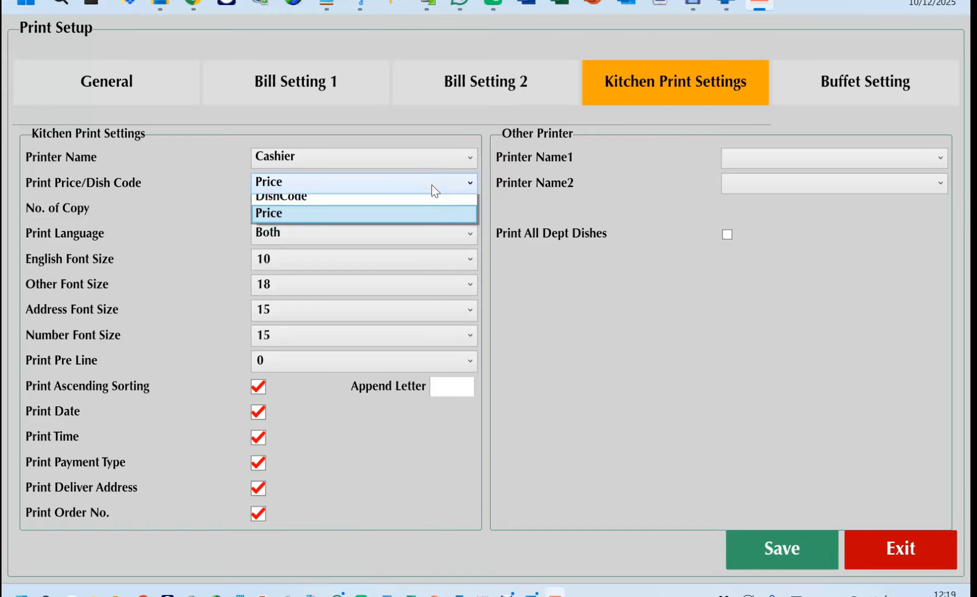
pyautogui.click(437, 221)
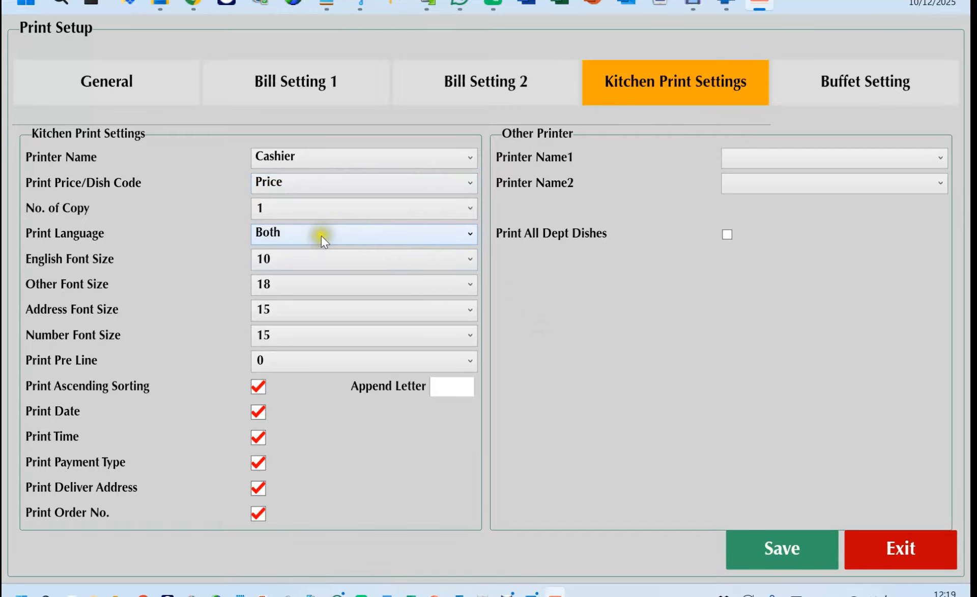
pyautogui.click(328, 207)
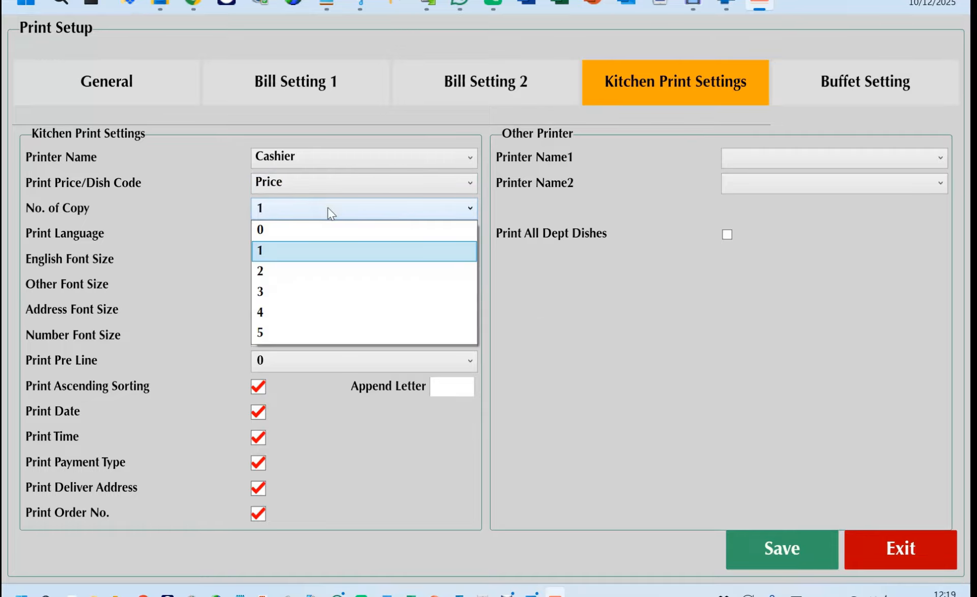
pyautogui.click(340, 254)
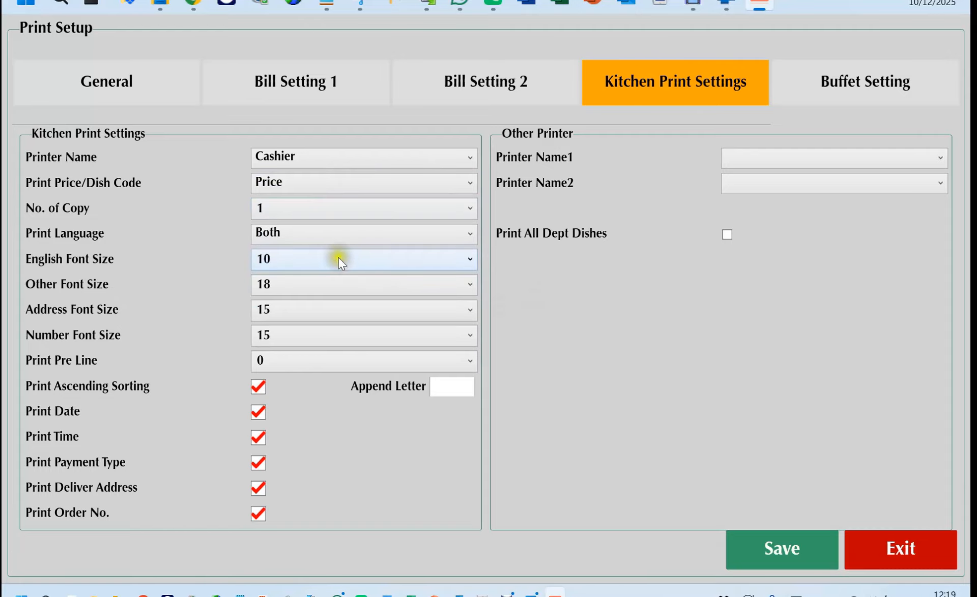
pyautogui.click(312, 233)
pyautogui.click(312, 233)
pyautogui.click(312, 234)
pyautogui.click(295, 295)
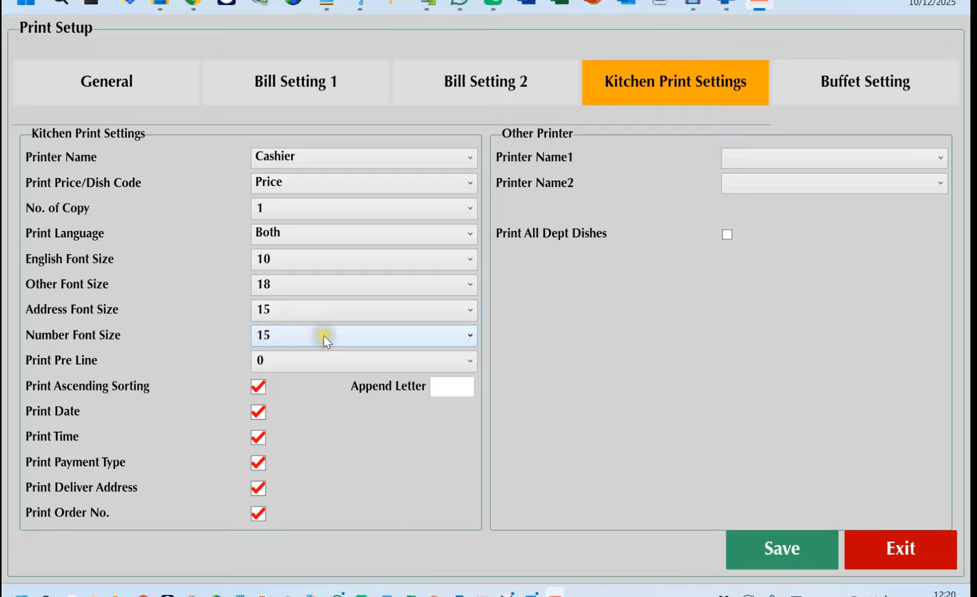
pyautogui.click(315, 369)
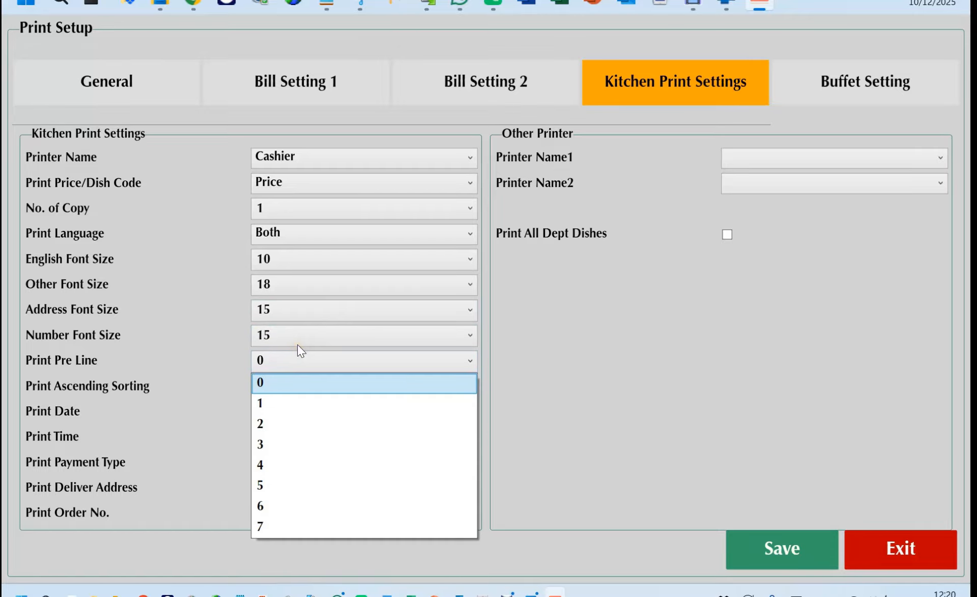
pyautogui.click(631, 428)
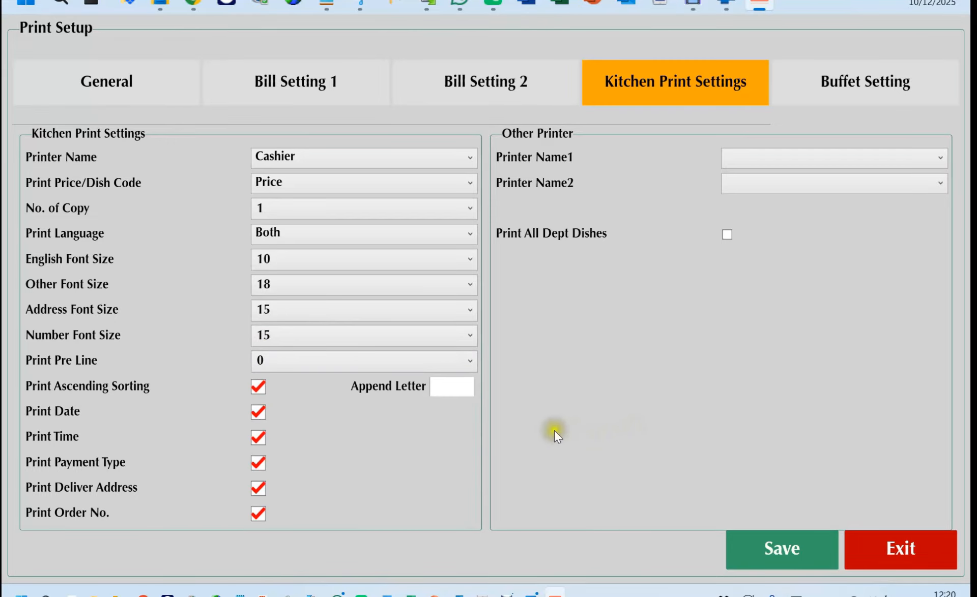
pyautogui.click(259, 388)
pyautogui.click(277, 395)
pyautogui.click(453, 388)
pyautogui.write('B')
pyautogui.press('BackSpace')
# Set Printer Name1 to HP LaserJet Pro M12w_1 and Printer Name2 to Brother DCP-L3550CDW series.
pyautogui.click(841, 158)
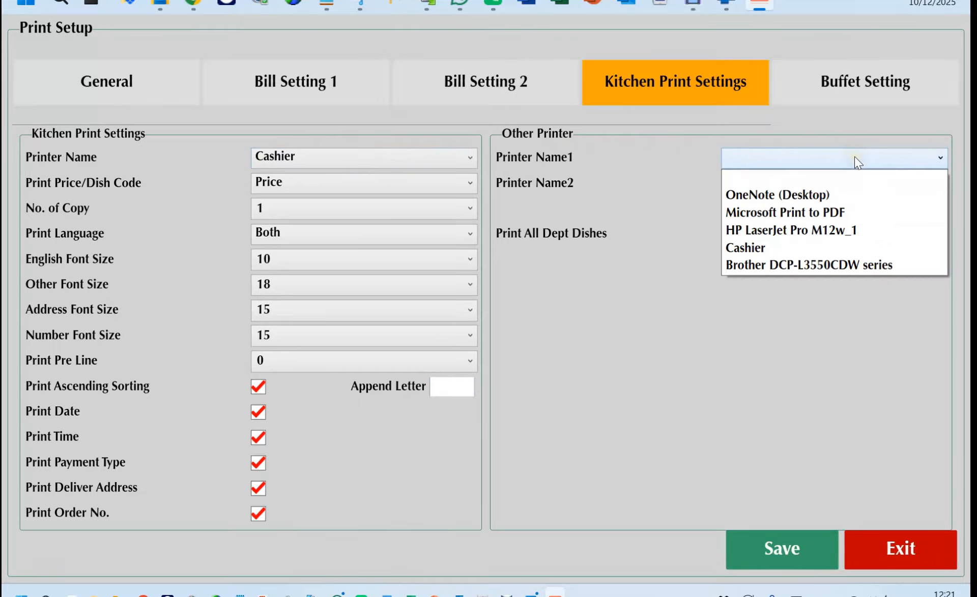
pyautogui.click(787, 232)
pyautogui.click(943, 184)
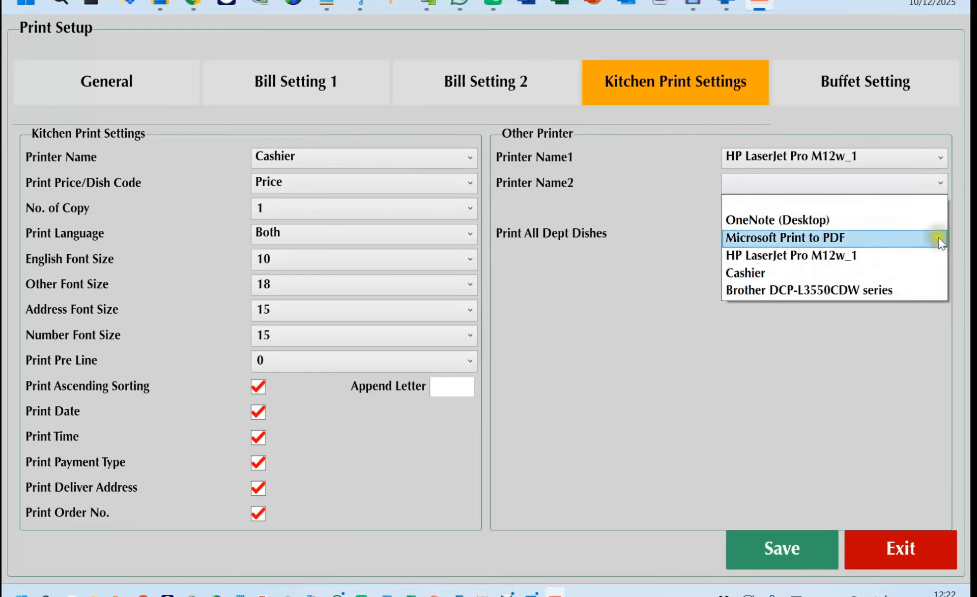
pyautogui.click(892, 288)
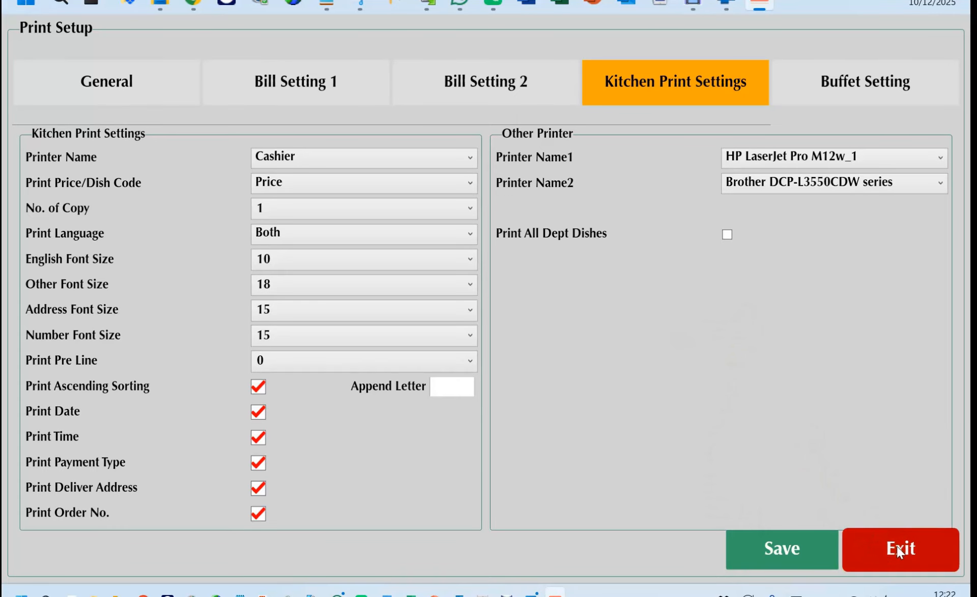
pyautogui.click(854, 84)
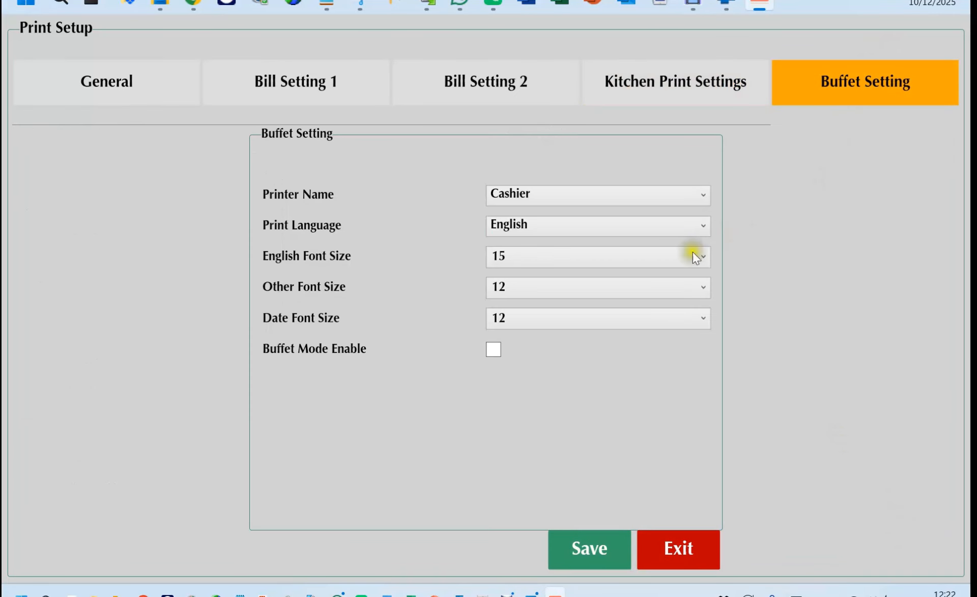